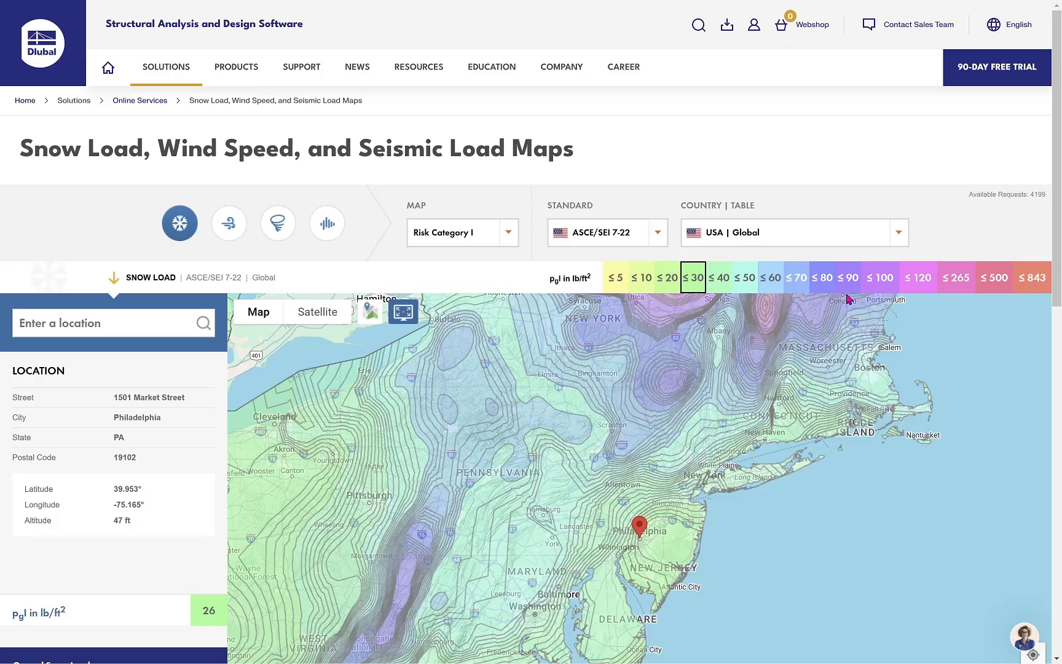
# Look up Philadelphia, PA, USA in the snow load map location search.
pyautogui.scroll(-2, 638, 140)
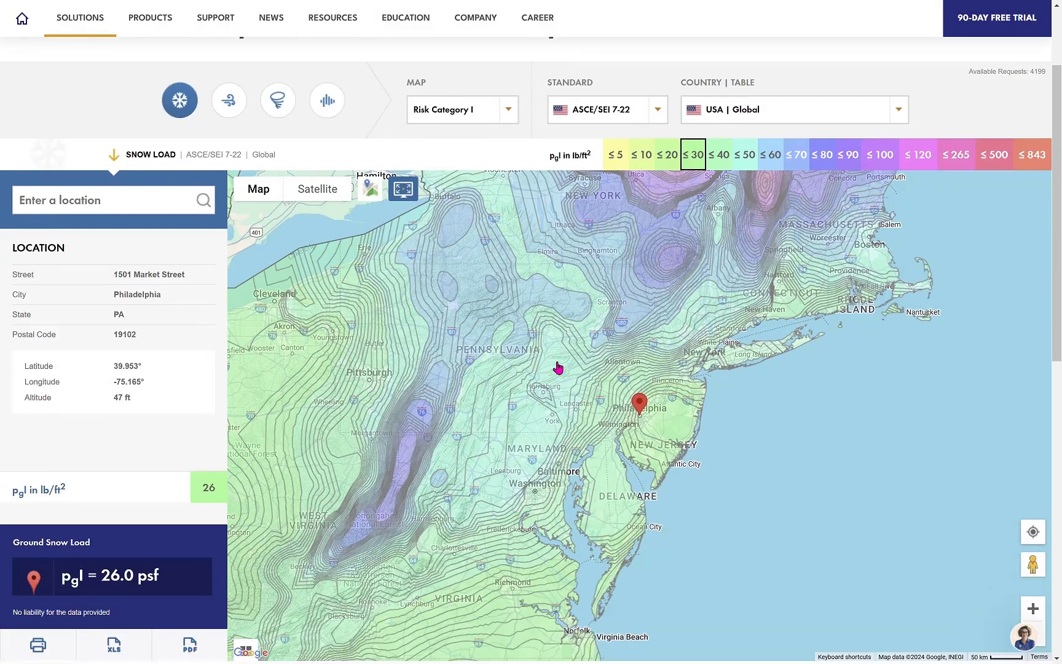
pyautogui.click(148, 198)
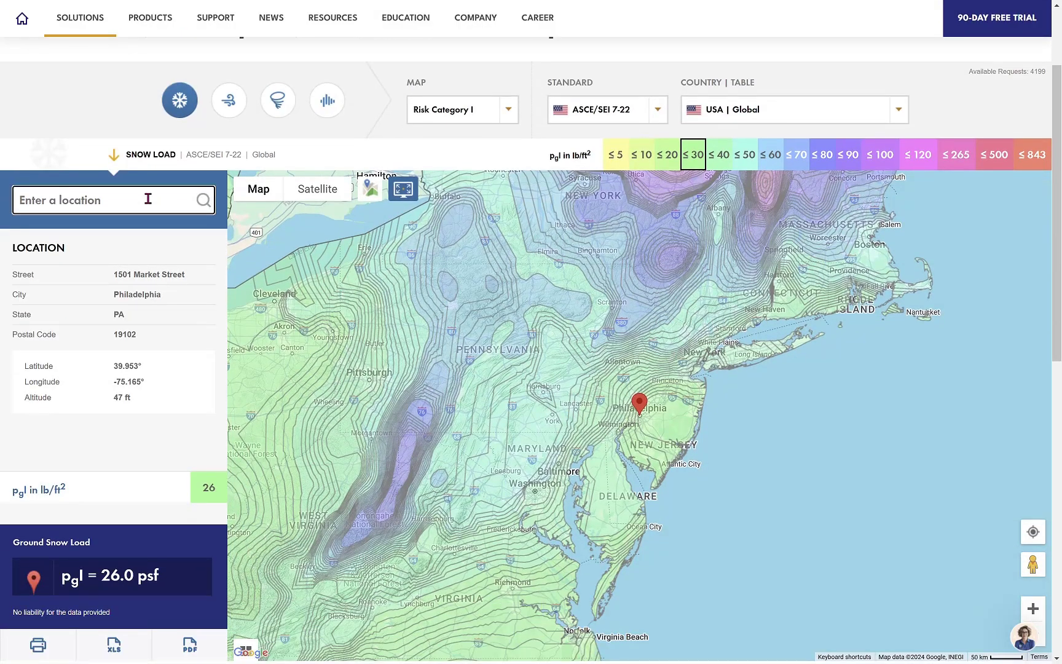
pyautogui.write('Phila')
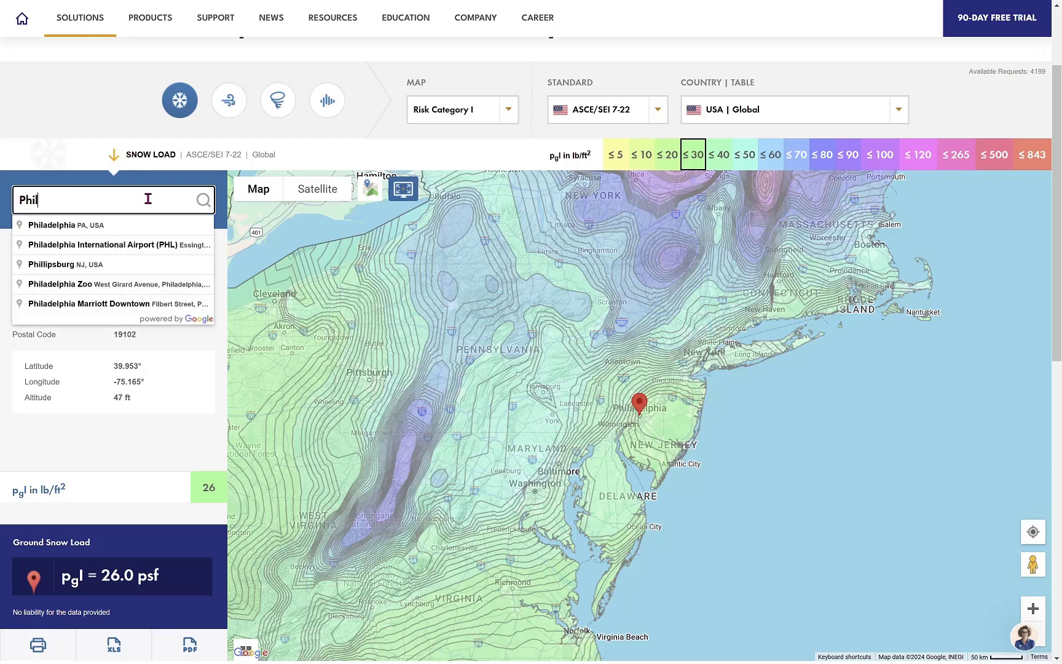
pyautogui.write('delphia')
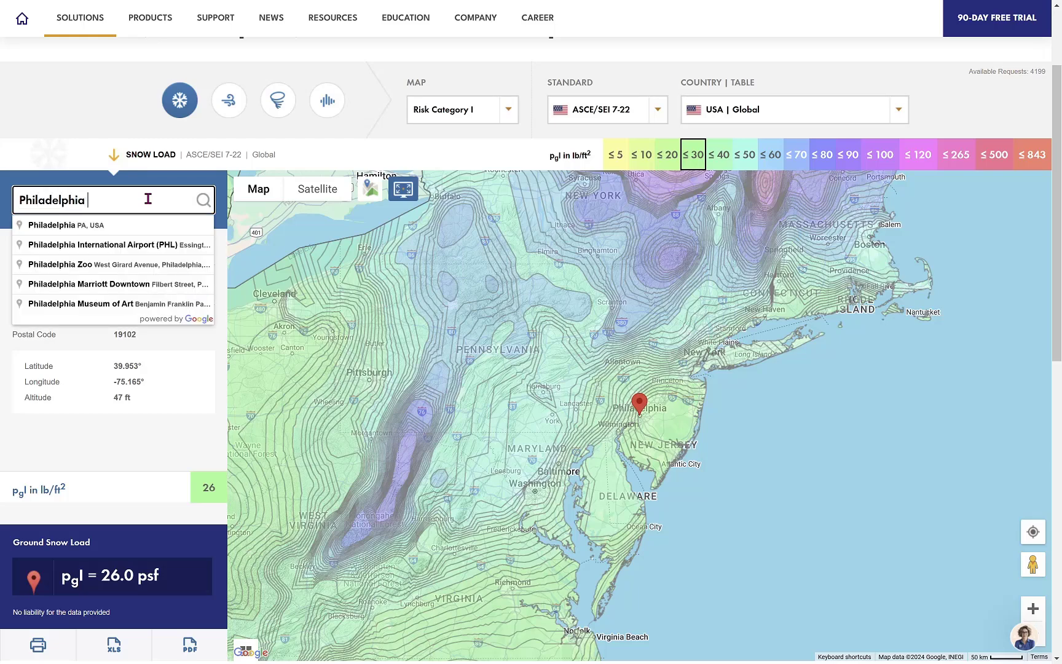
pyautogui.click(128, 226)
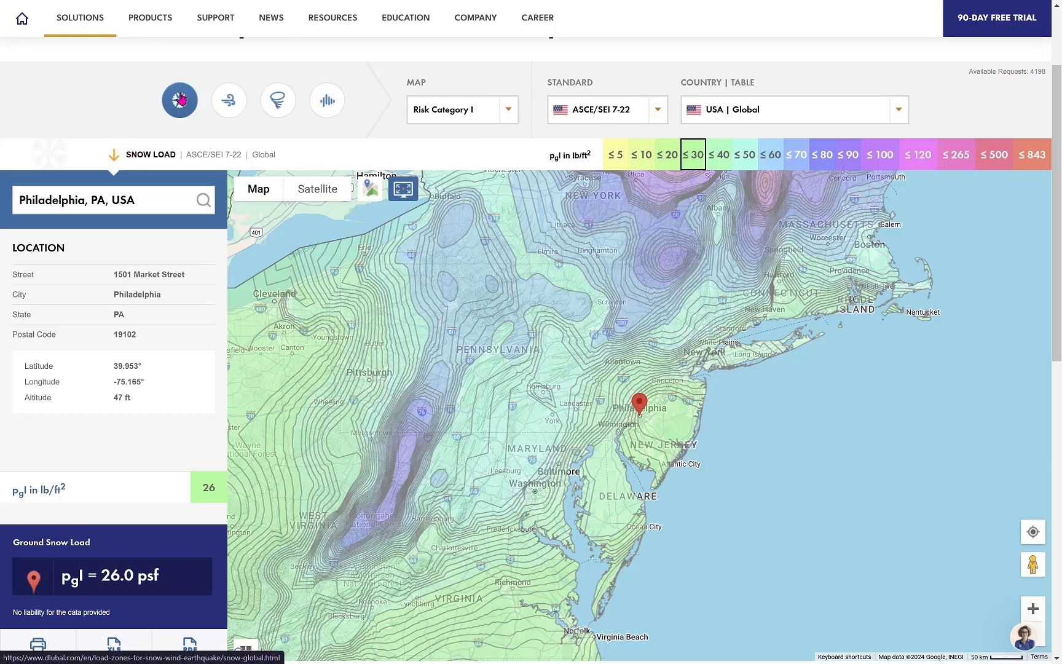
# Confirm Risk Category I, the ASCE/SEI 7-22 standard and the USA Global table.
pyautogui.click(471, 113)
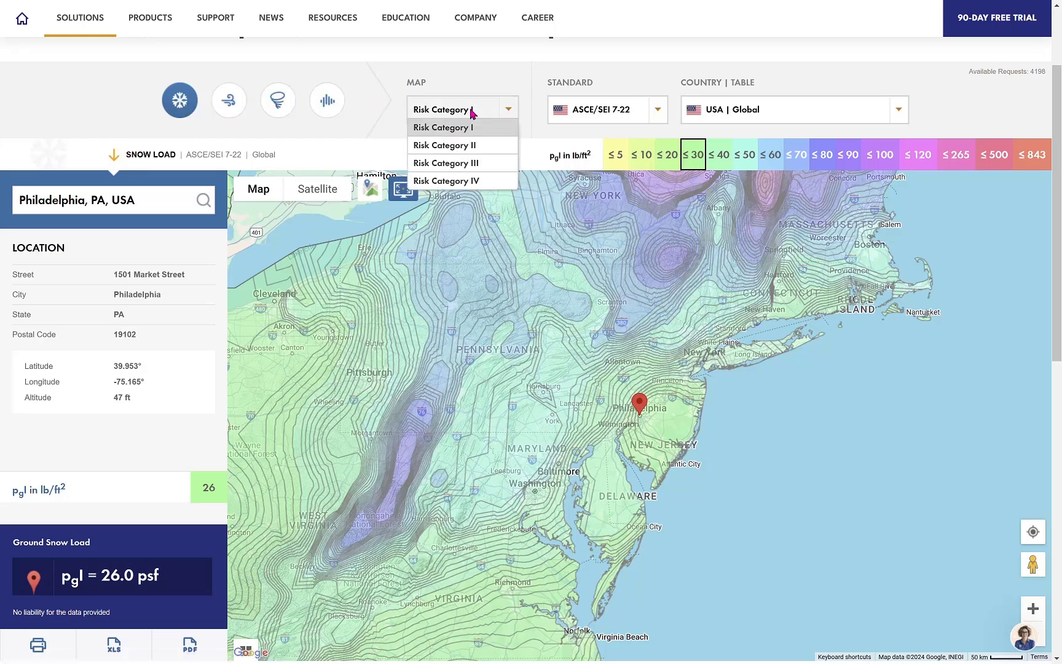
pyautogui.click(504, 108)
pyautogui.click(606, 106)
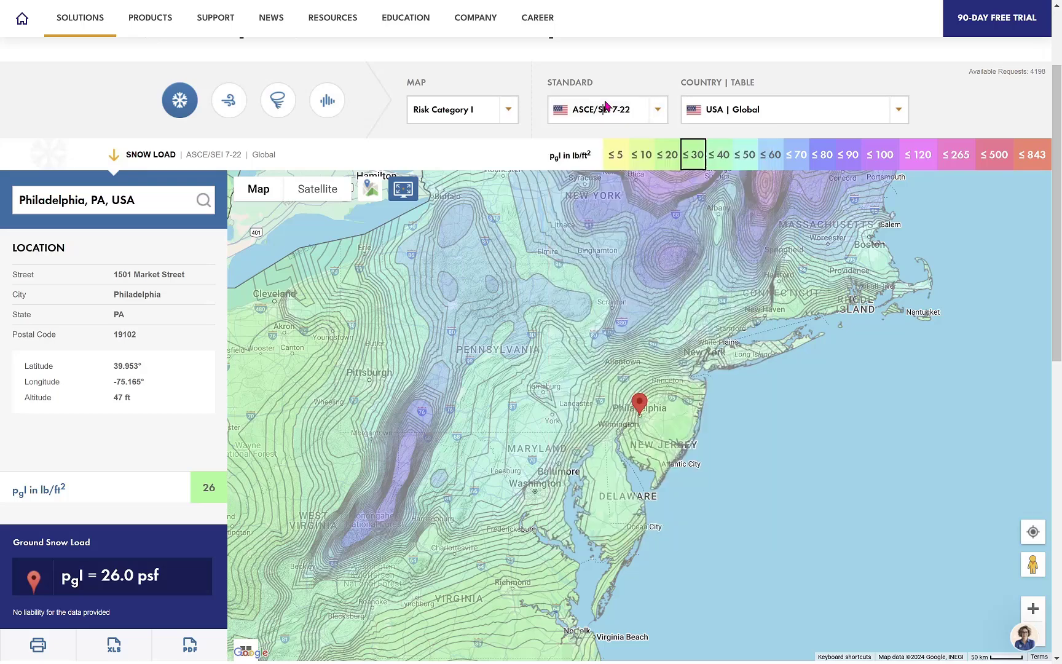
pyautogui.click(735, 108)
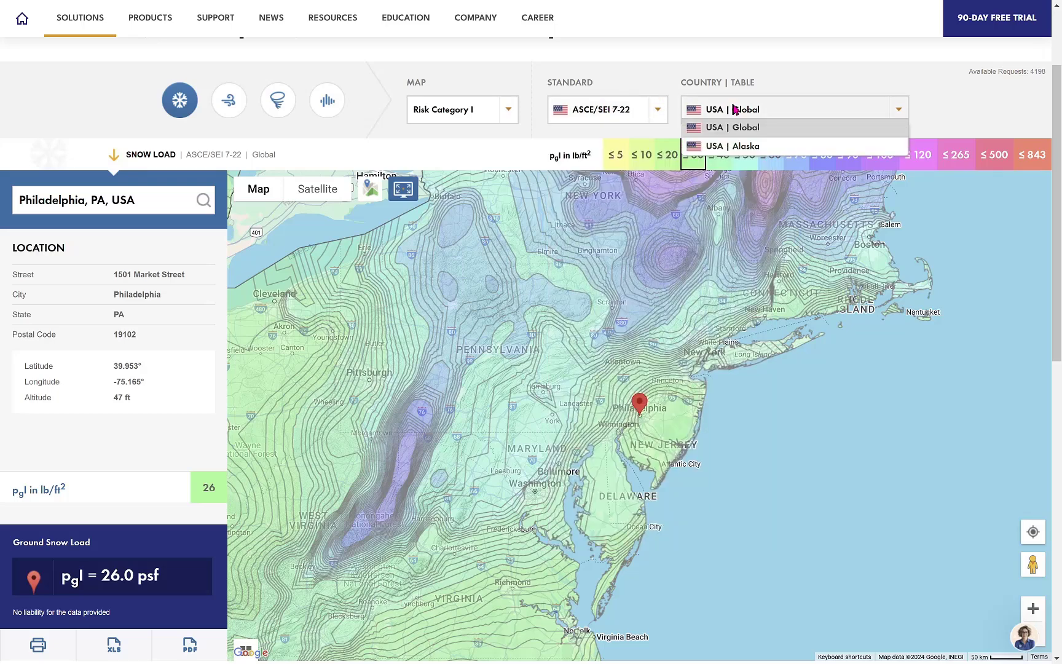
pyautogui.click(735, 108)
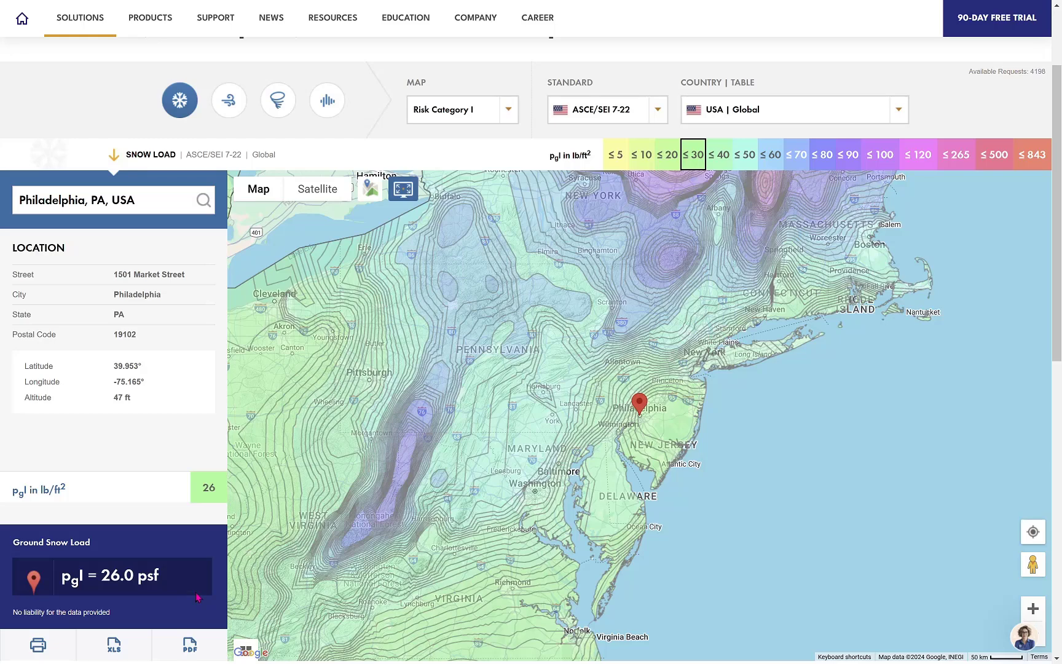
pyautogui.hotkey('alt', 'Tab')
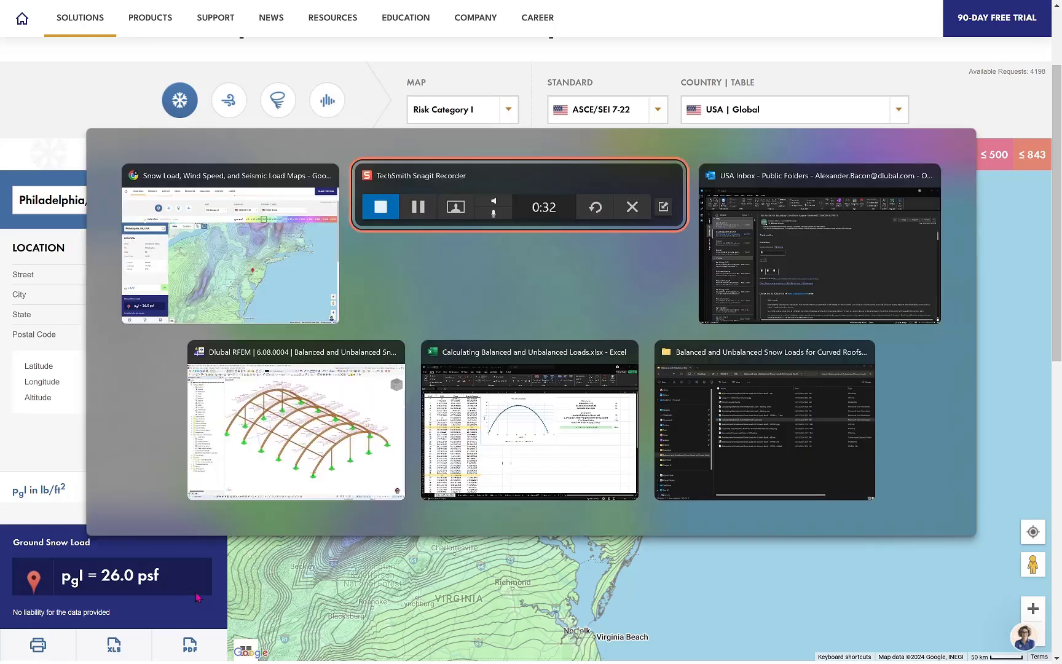
# In Excel, review the location assumptions and 26 psf ground snow load, then show Balanced Area Loads.
pyautogui.hotkey('alt', 'Tab')
pyautogui.hotkey('alt', 'Tab')
pyautogui.hotkey('alt', 'Tab')
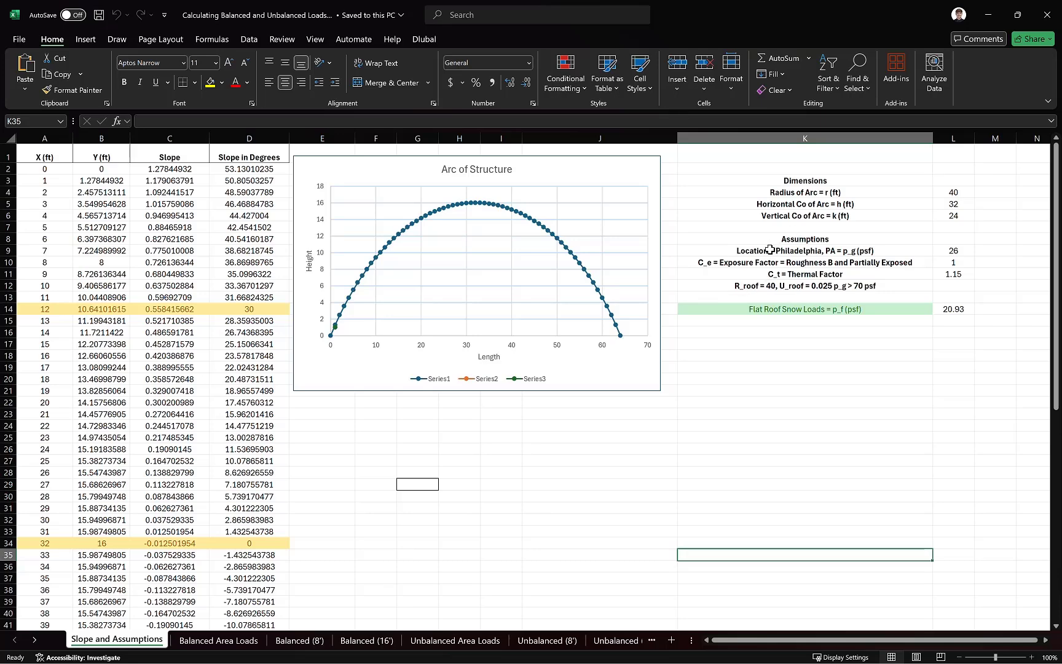
pyautogui.moveTo(770, 250); pyautogui.dragTo(967, 259)
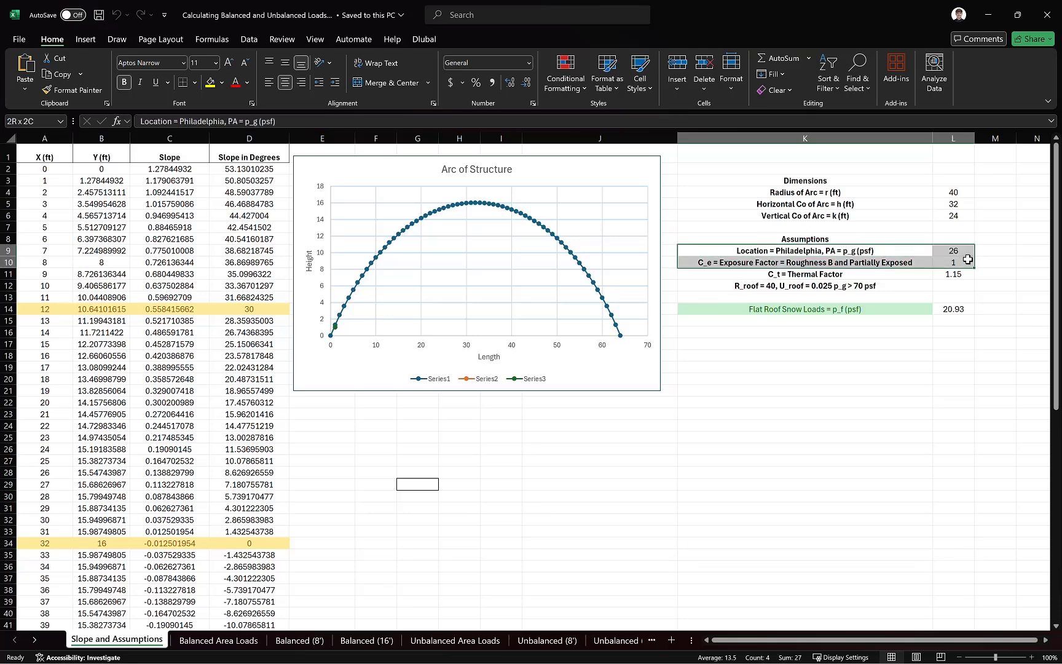
pyautogui.click(950, 402)
pyautogui.click(961, 251)
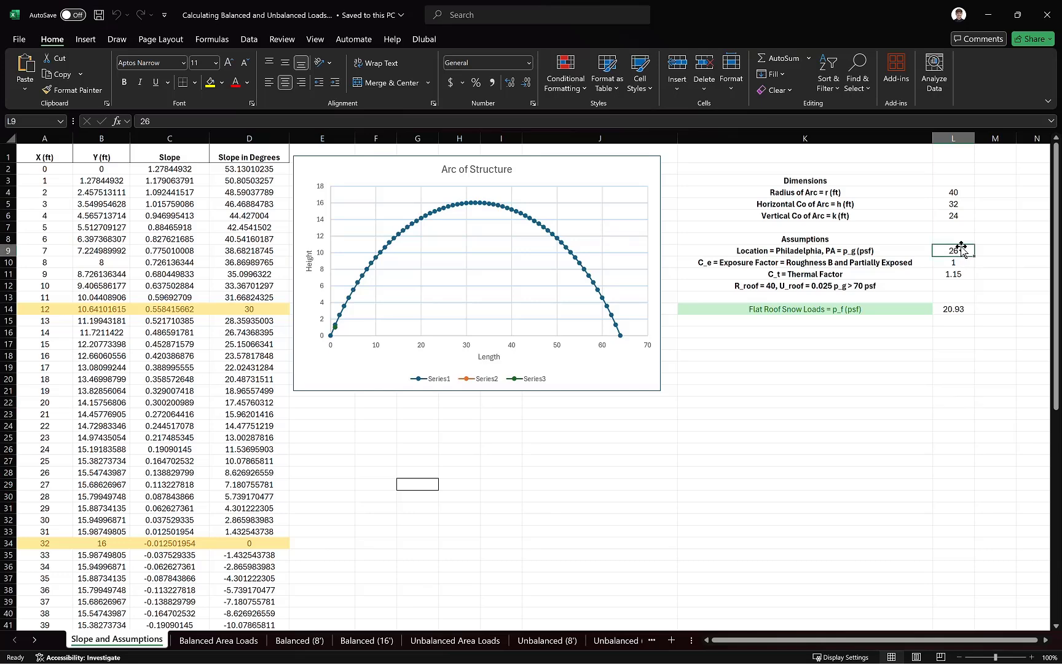
pyautogui.click(854, 410)
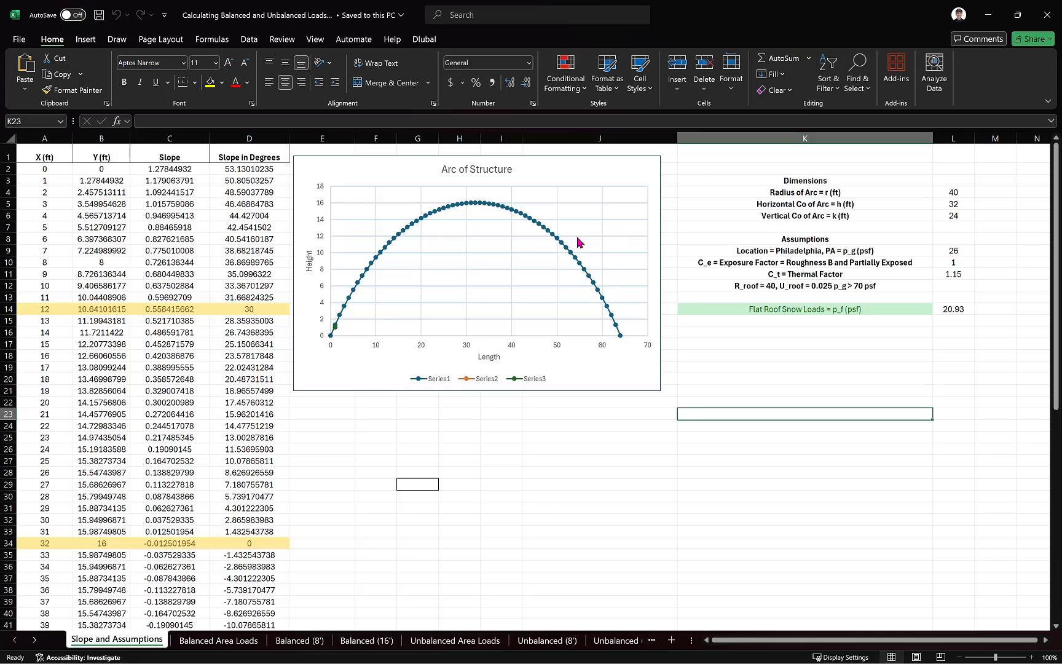
pyautogui.click(239, 640)
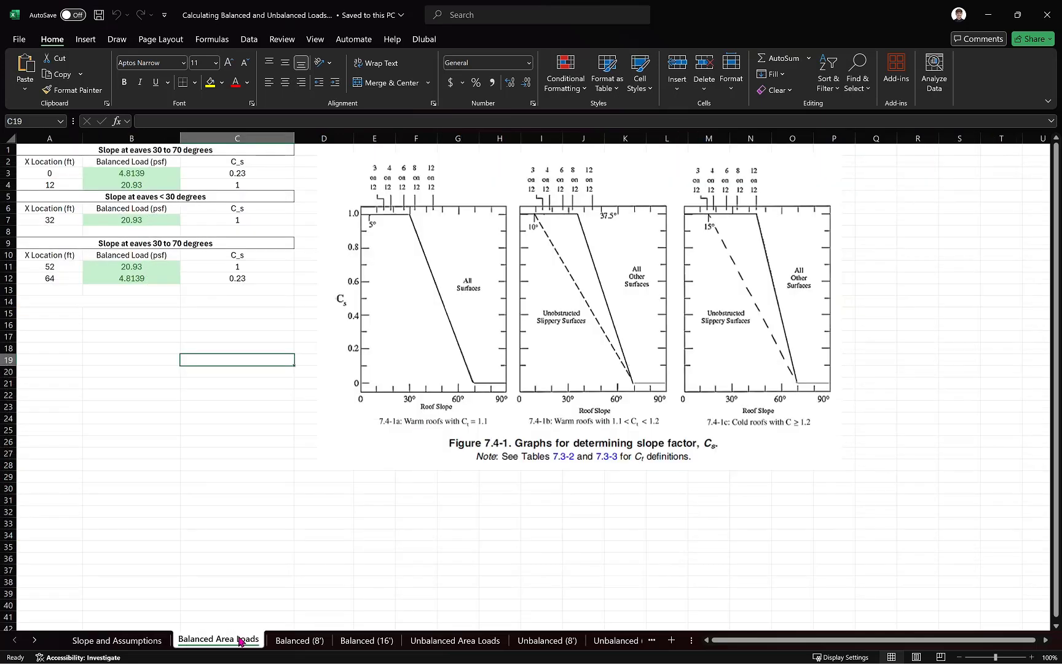
# Inspect the balanced load formulas, then review the Balanced (8') and Balanced (16') sheets.
pyautogui.click(109, 171)
pyautogui.click(272, 173)
pyautogui.click(155, 174)
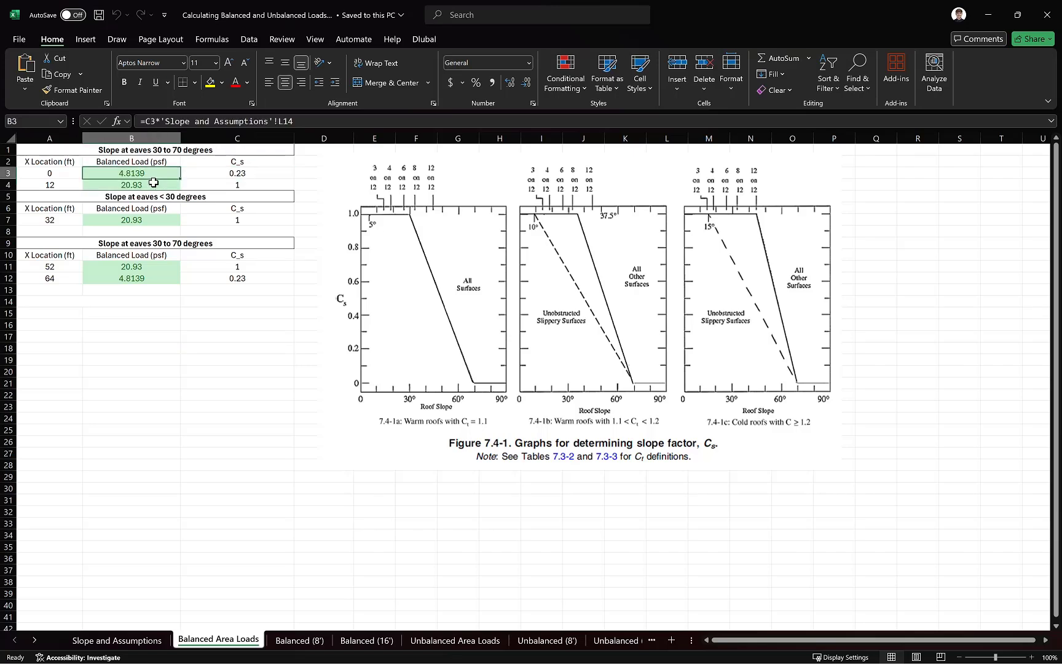
pyautogui.click(319, 643)
pyautogui.click(263, 272)
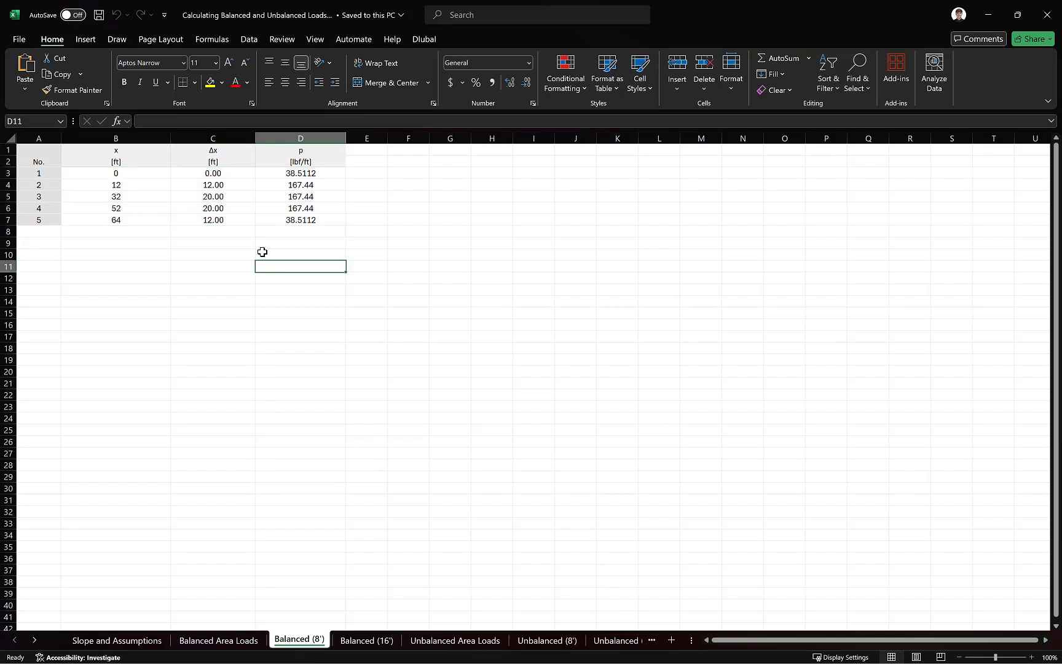
pyautogui.click(367, 641)
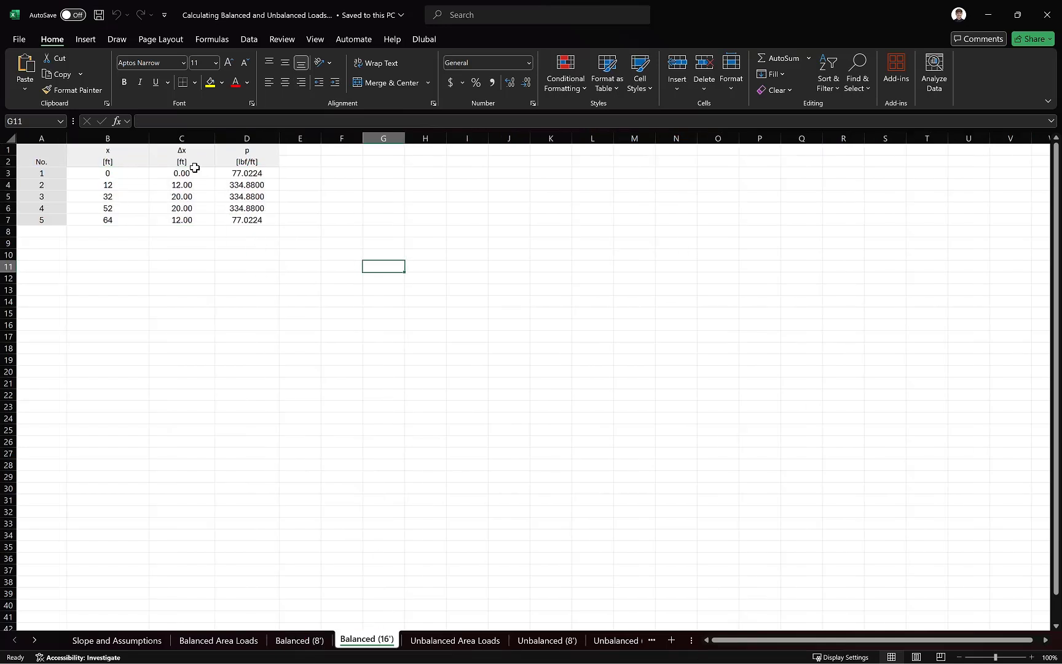
# Review the Unbalanced Area Loads, Unbalanced (8') and Unbalanced (16') load tables.
pyautogui.click(477, 641)
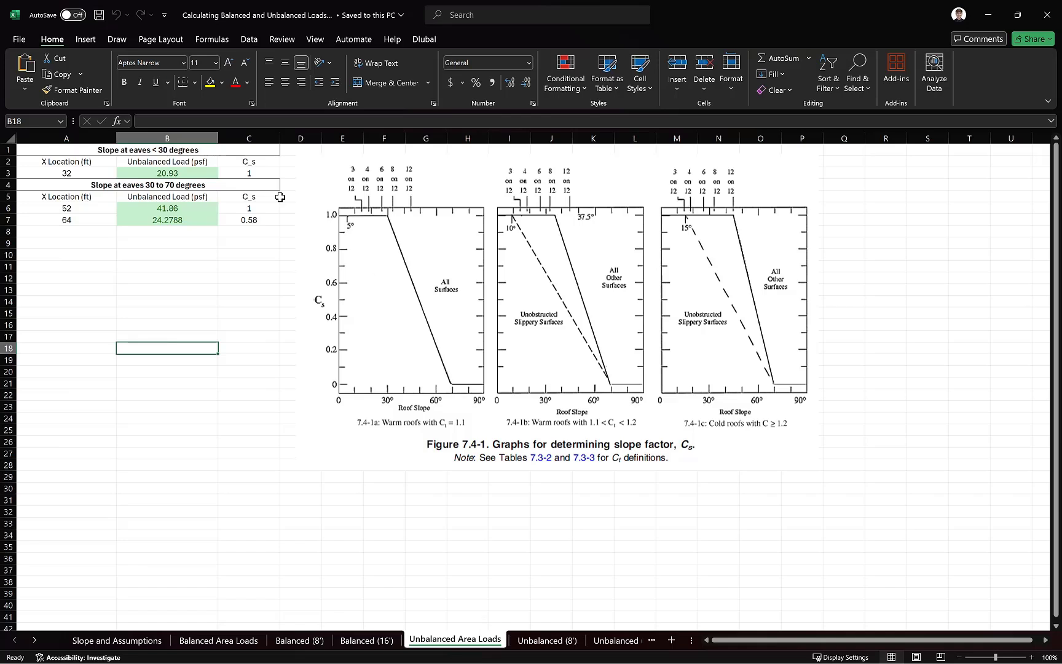
pyautogui.click(547, 641)
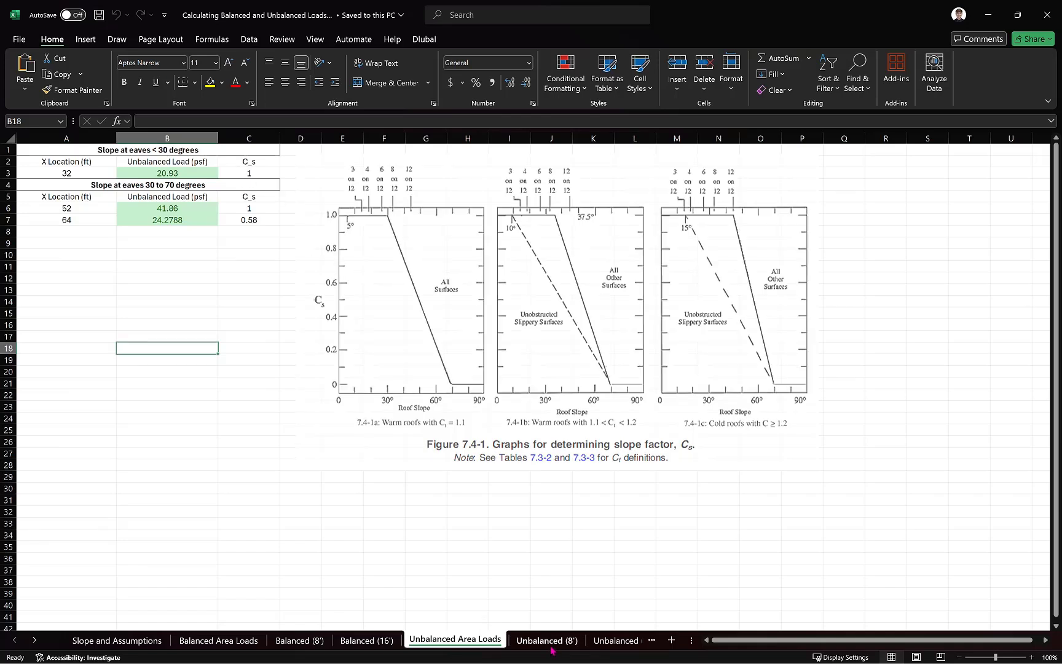
pyautogui.click(406, 233)
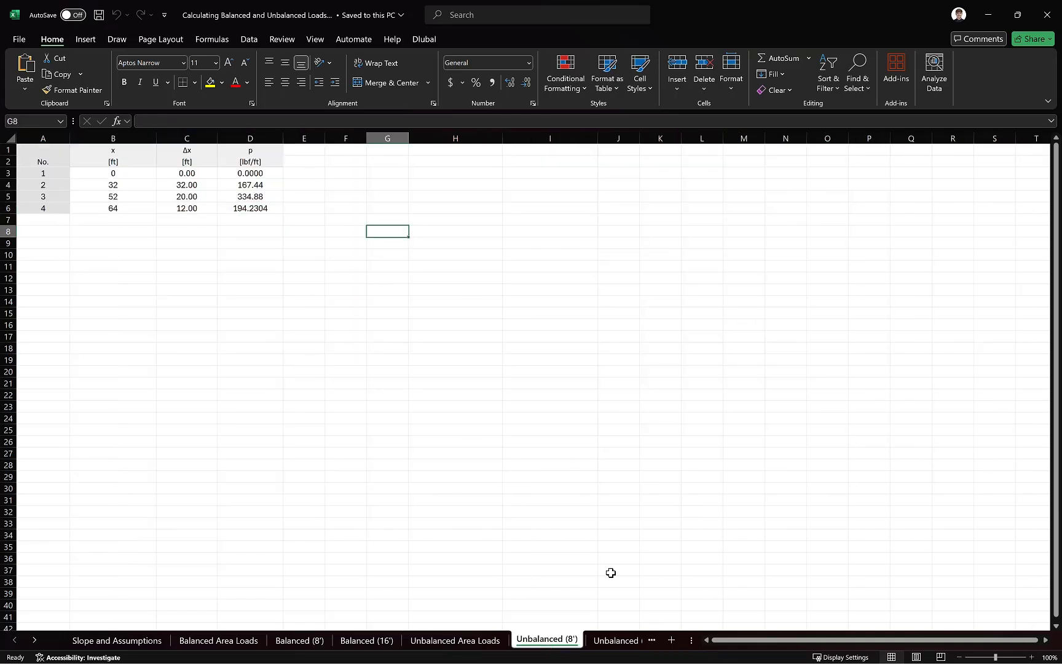
pyautogui.click(624, 644)
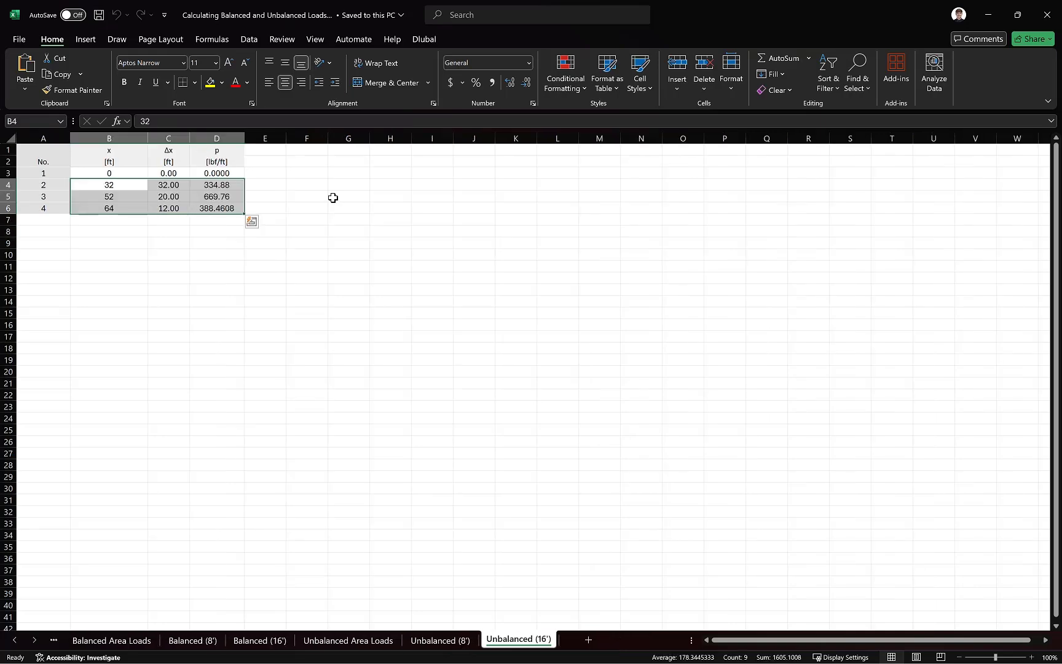
pyautogui.click(330, 196)
# In RFEM, keep LC2 Snow (Unbalanced) as the displayed load case and pan the arch model.
pyautogui.hotkey('alt', 'Tab')
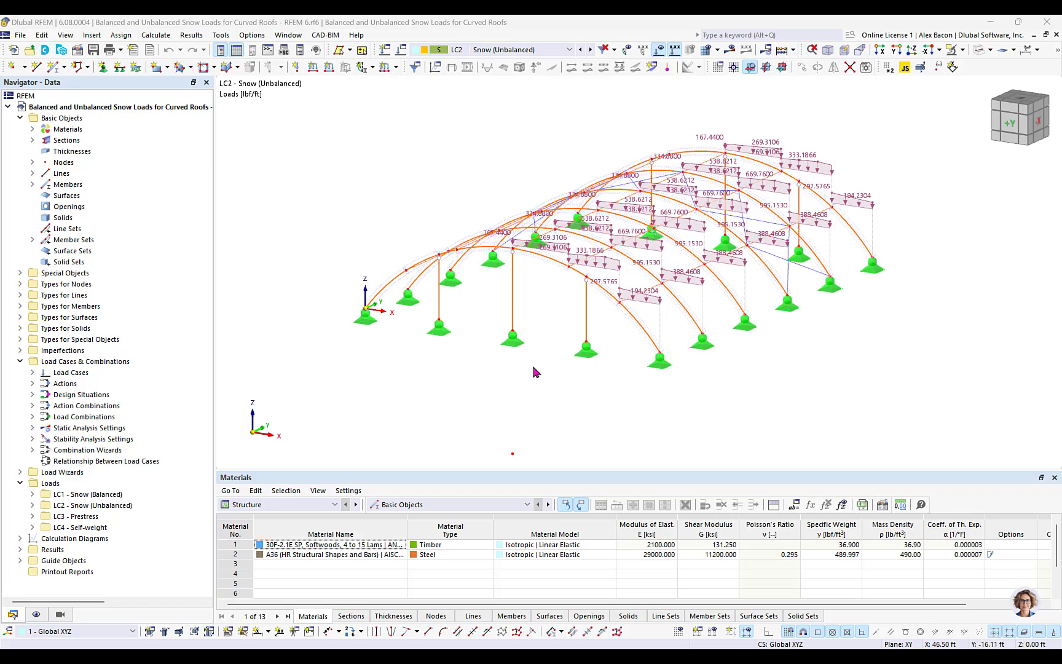
pyautogui.click(520, 51)
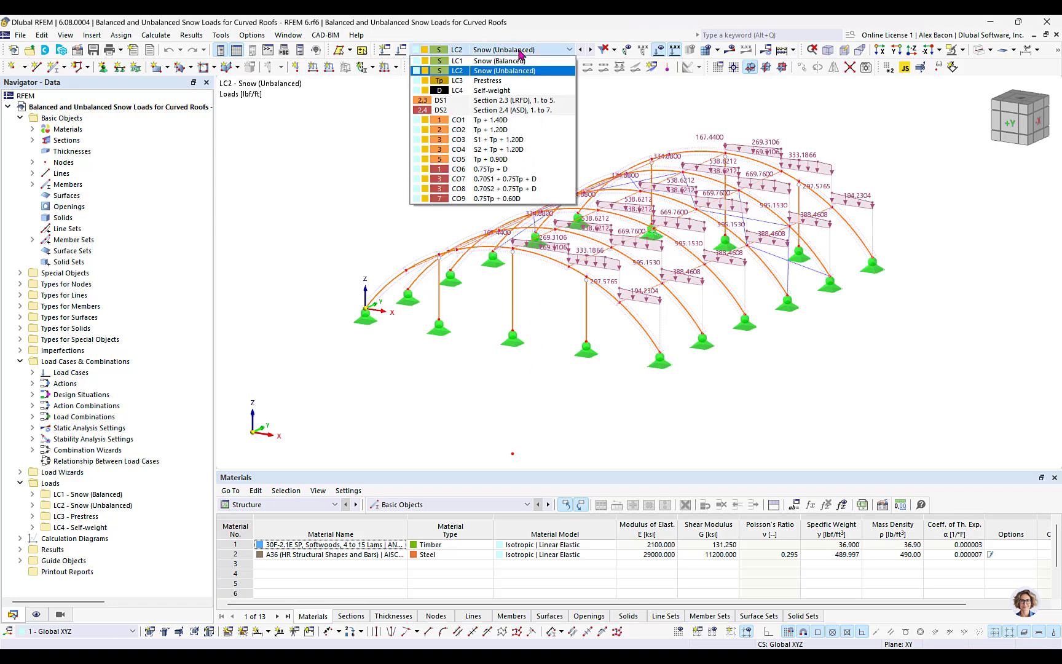
pyautogui.click(521, 72)
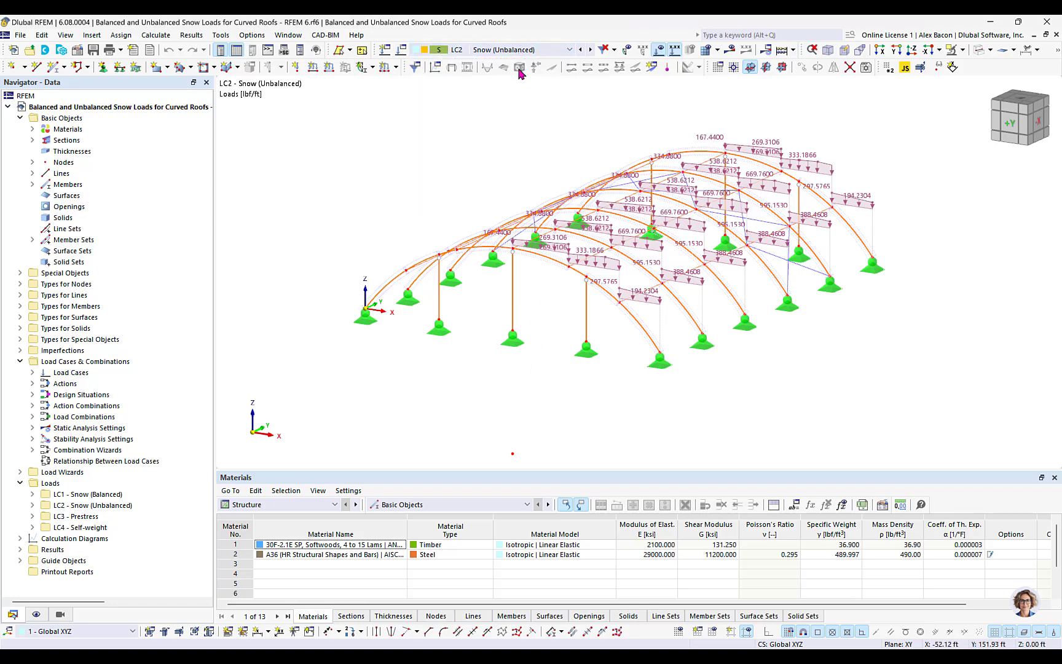
pyautogui.moveTo(538, 110)
pyautogui.mouseDown(button='middle')
pyautogui.moveTo(496, 131)
pyautogui.moveTo(623, 144)
pyautogui.mouseUp(button='middle')
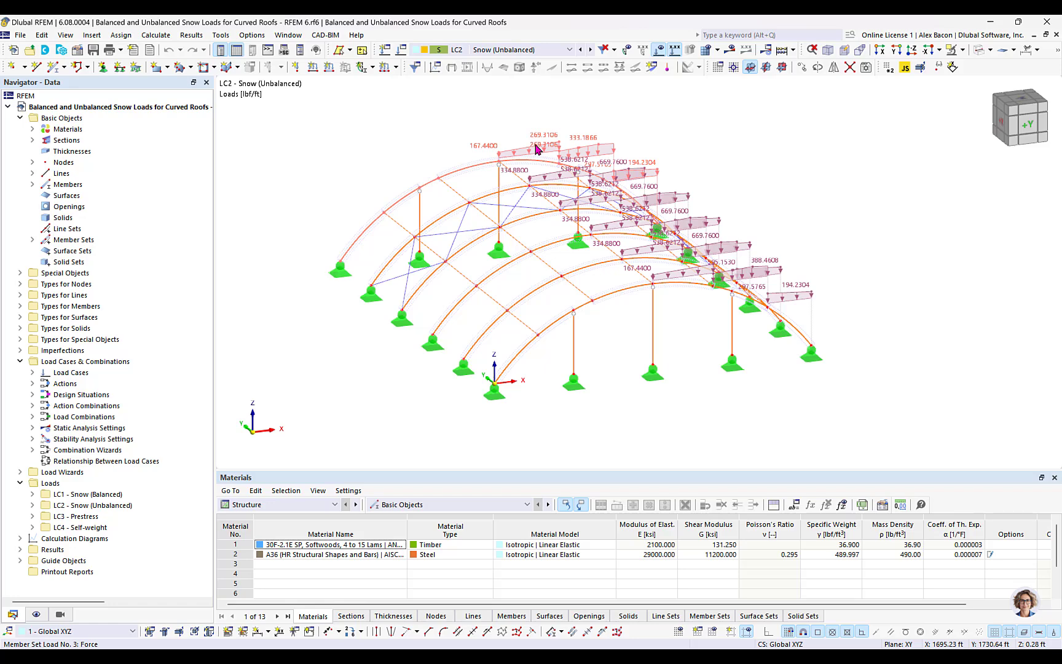
# Inspect member set load No. 3 (-167.44, -334.88, -194.2304 lbf/ft), then return to Excel.
pyautogui.doubleClick(536, 148)
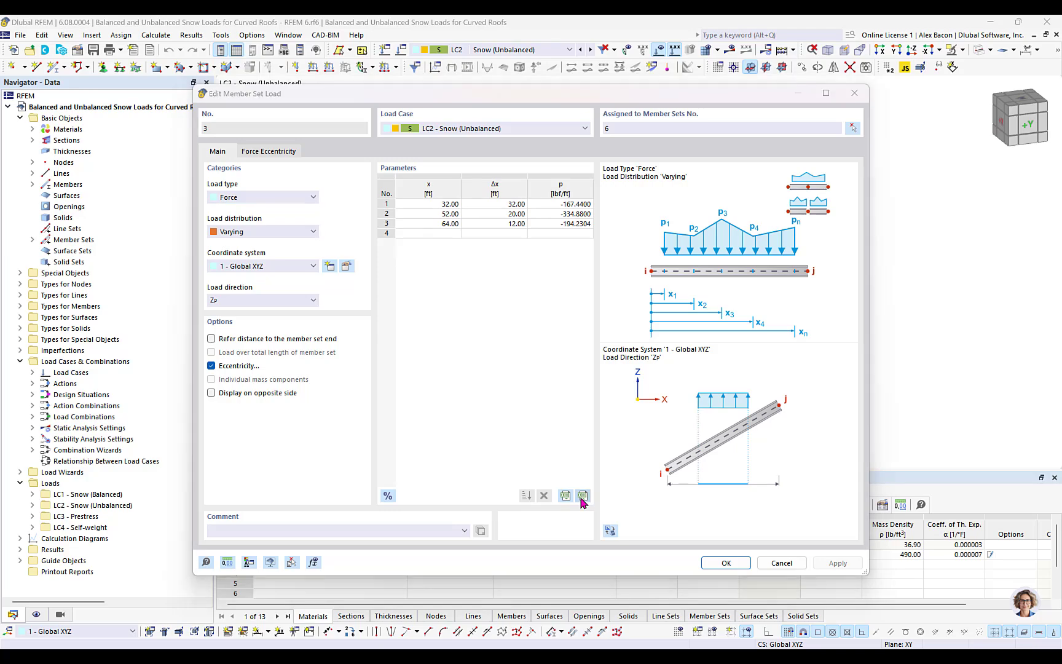
pyautogui.hotkey('alt', 'Tab')
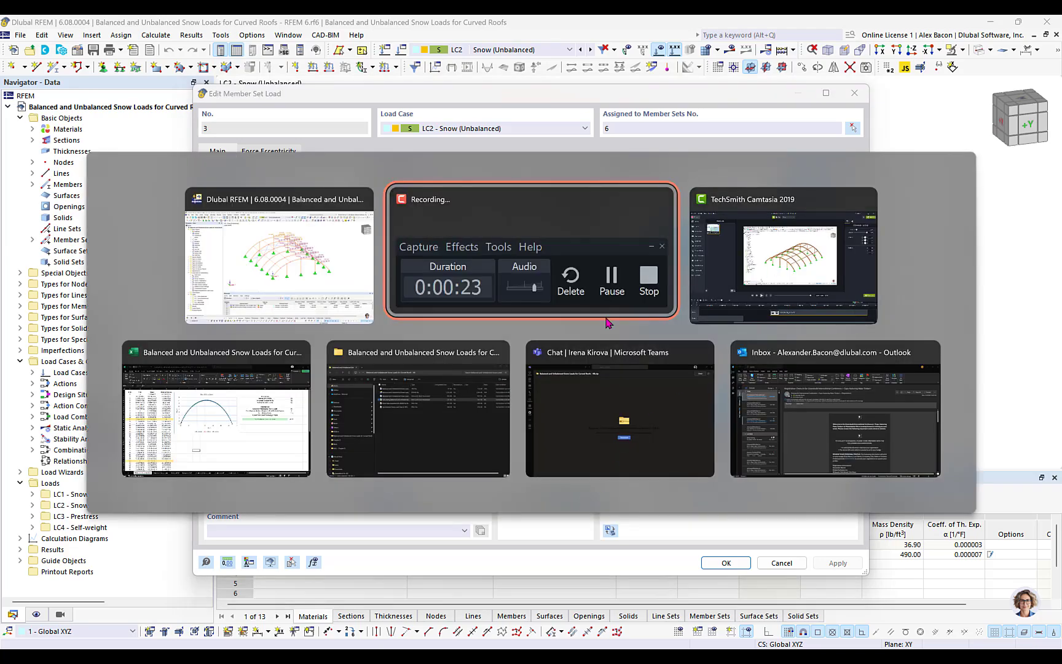
pyautogui.click(251, 431)
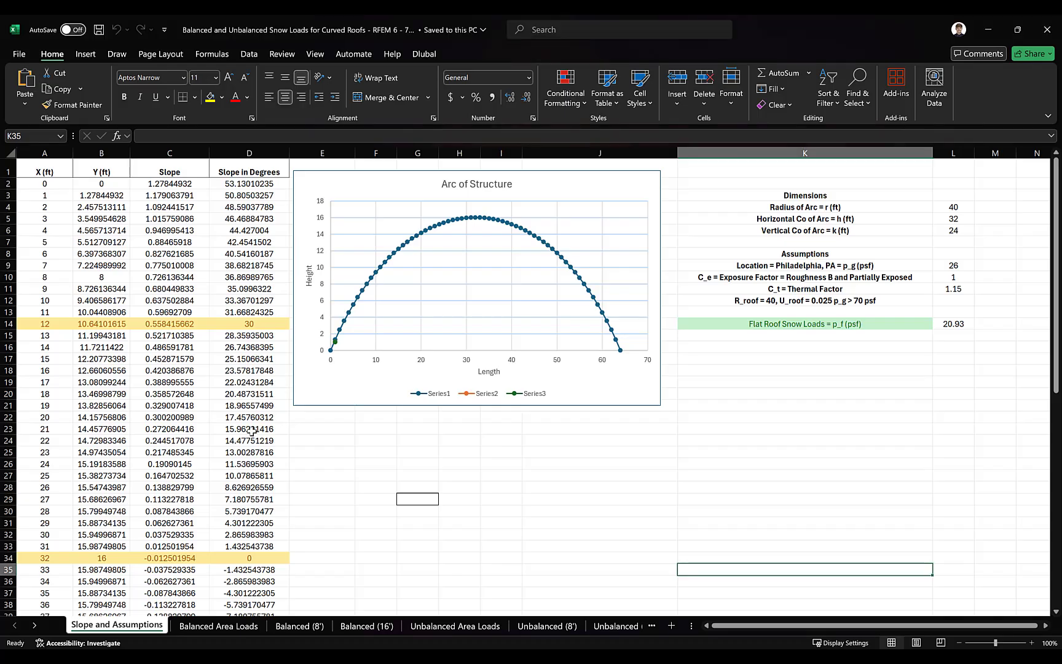
# Compare the Unbalanced (8') and Unbalanced (16') Excel tables against RFEM's member set load 3.
pyautogui.click(619, 626)
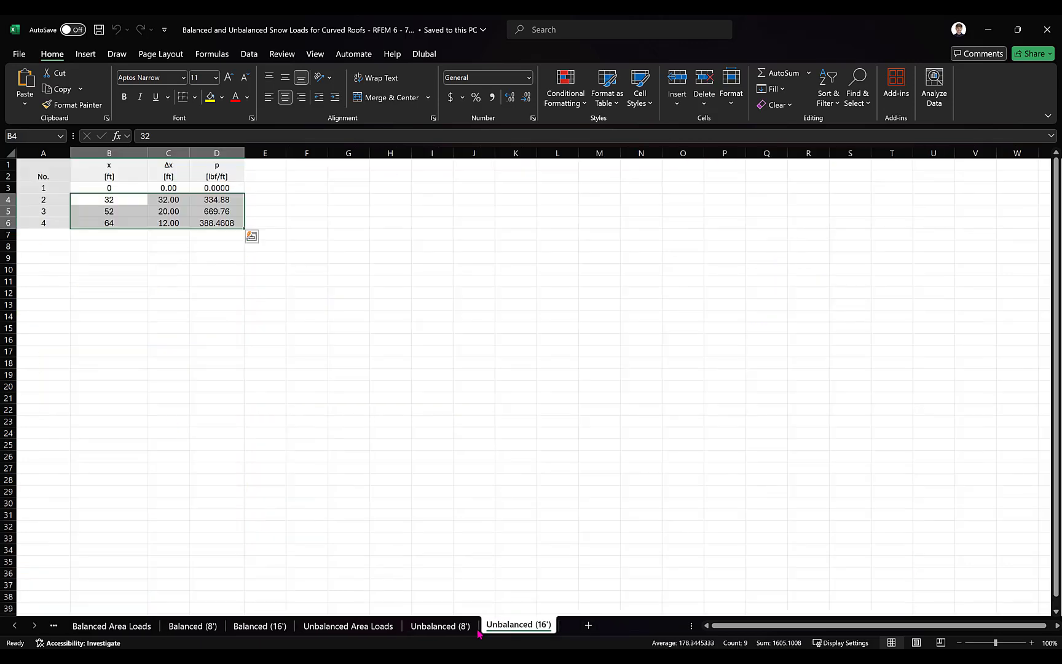
pyautogui.click(441, 626)
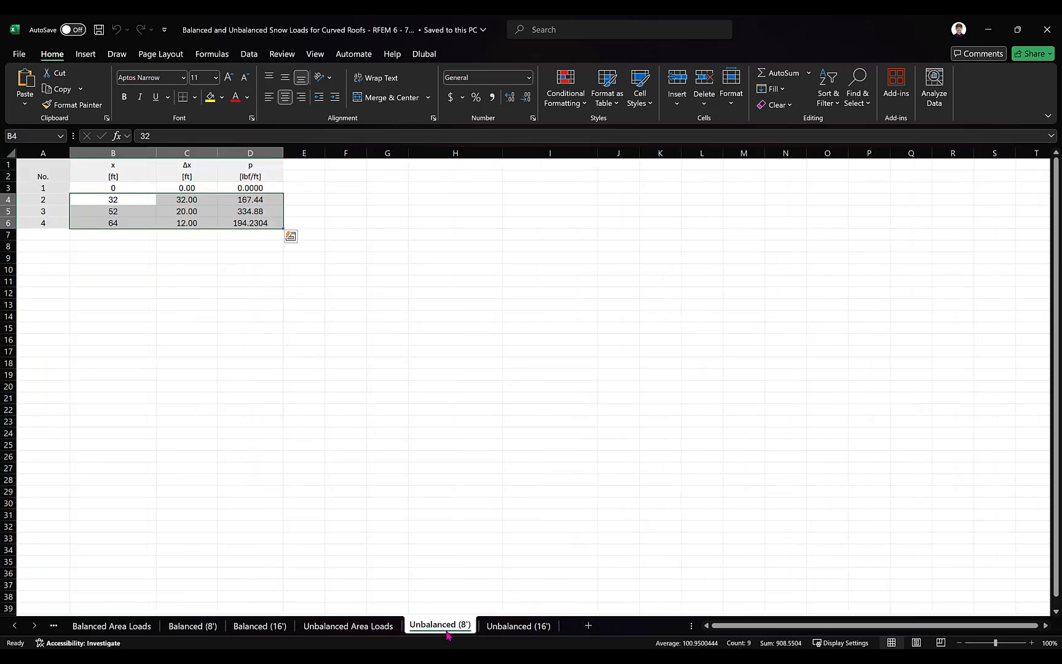
pyautogui.click(214, 266)
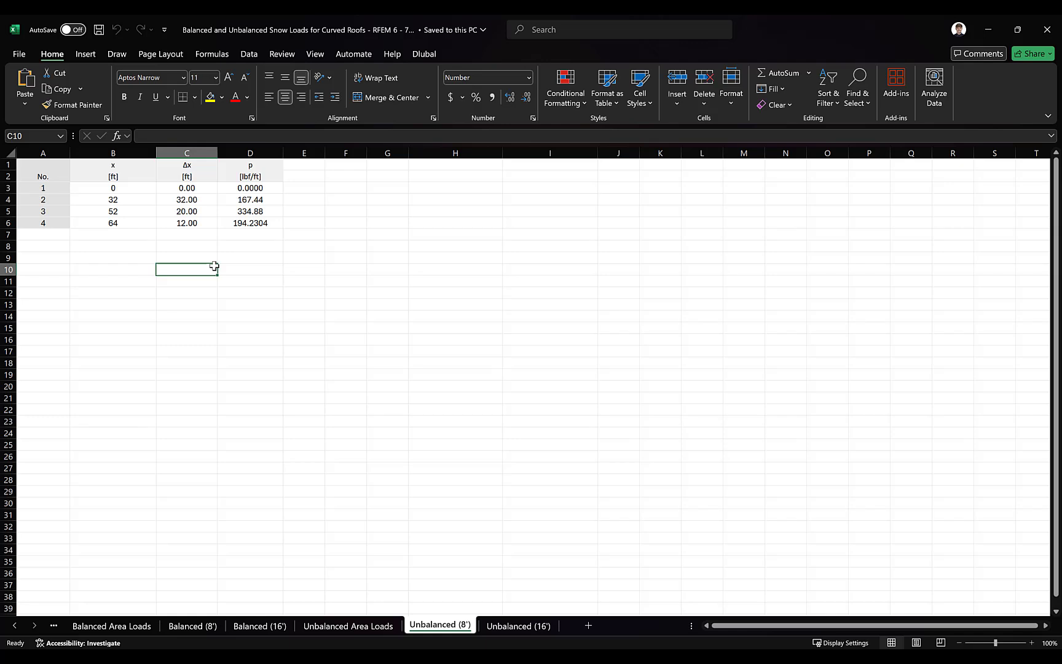
pyautogui.click(532, 622)
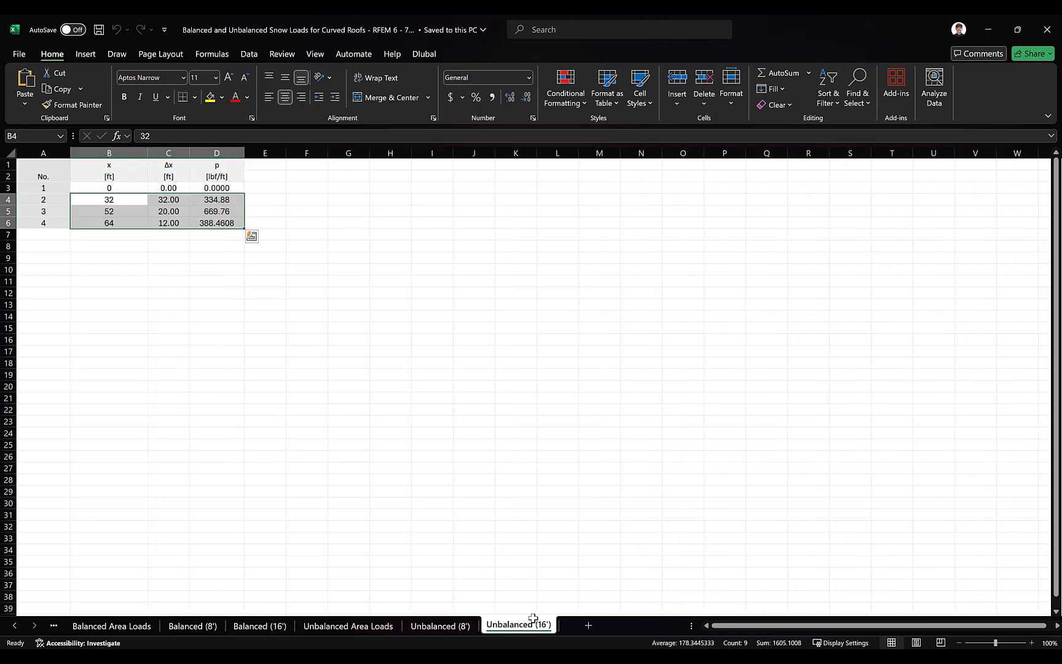
pyautogui.click(251, 278)
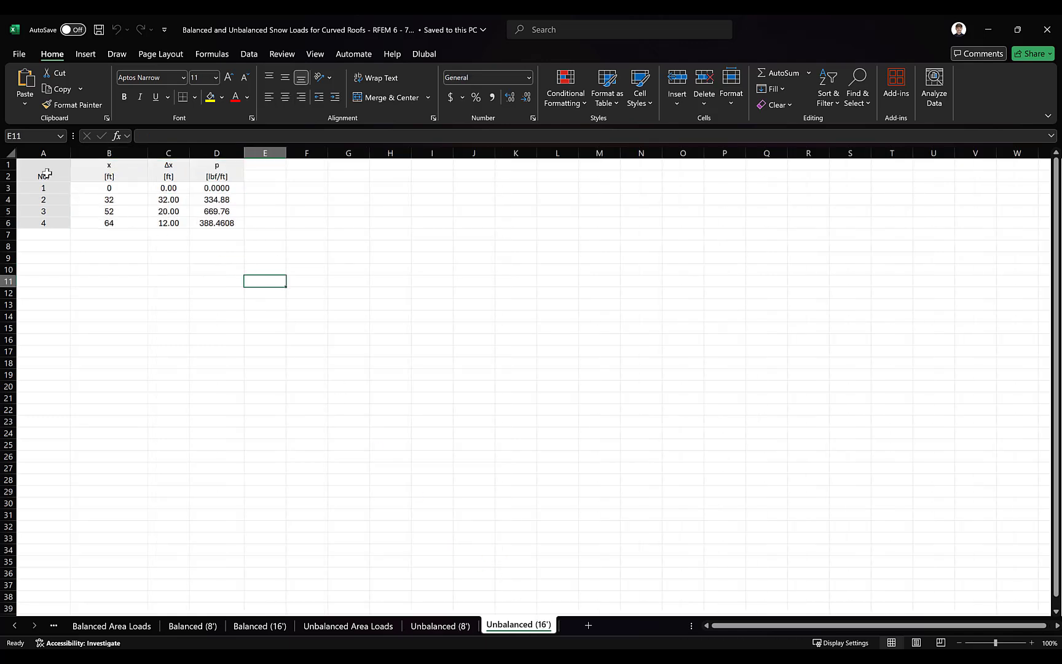
pyautogui.hotkey('alt', 'Tab')
pyautogui.click(430, 287)
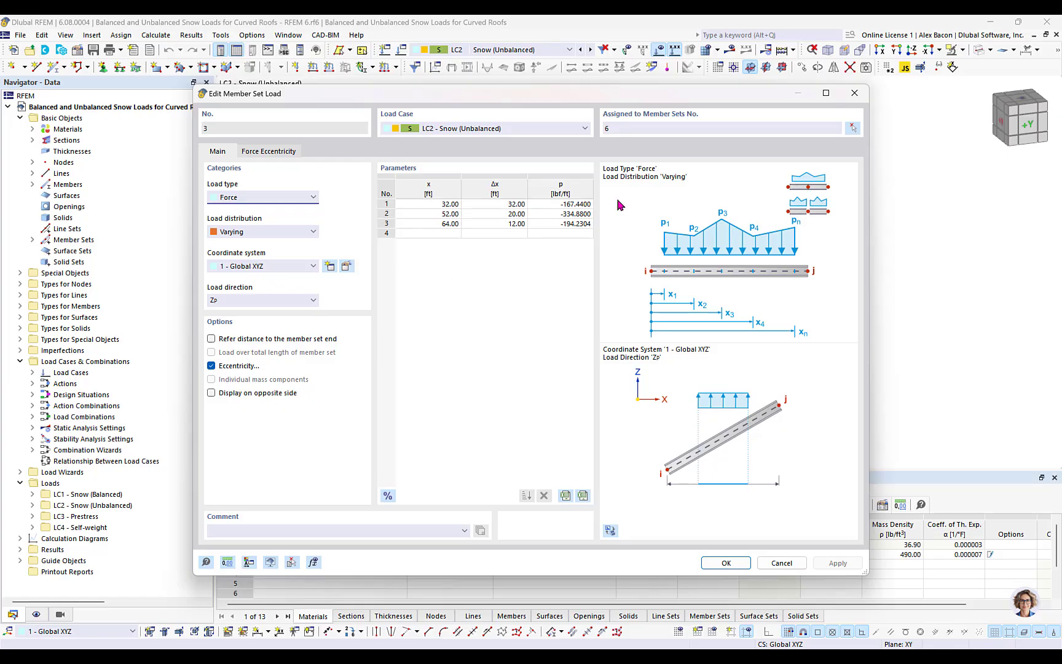
# Close load 3's editor and check member set load 4 (-334.88, -669.76, -388.4608 lbf/ft).
pyautogui.click(855, 93)
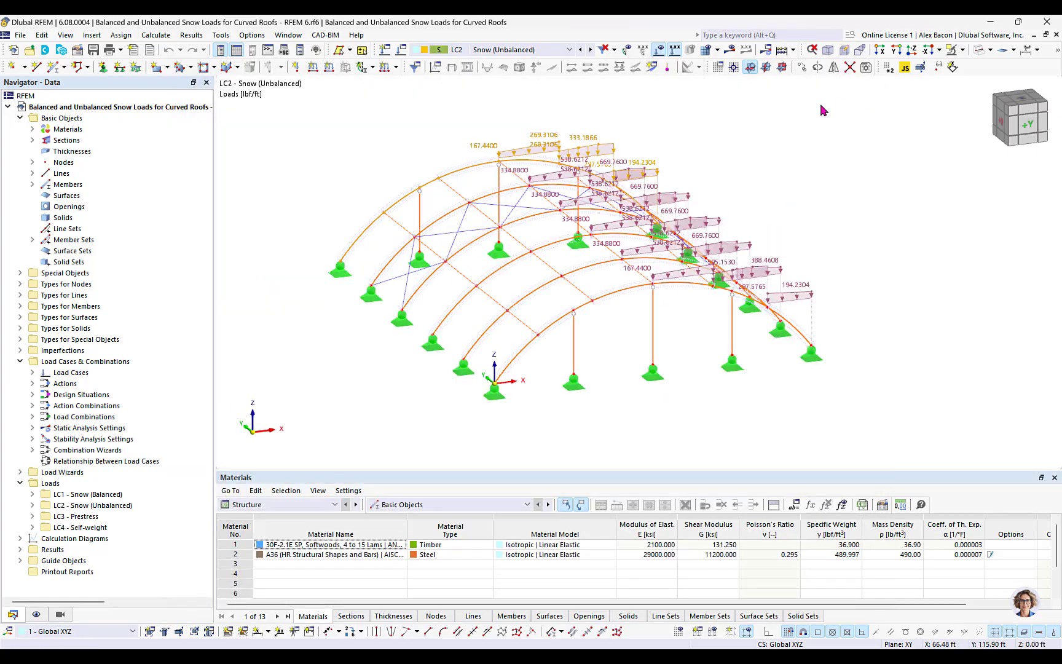
pyautogui.doubleClick(554, 151)
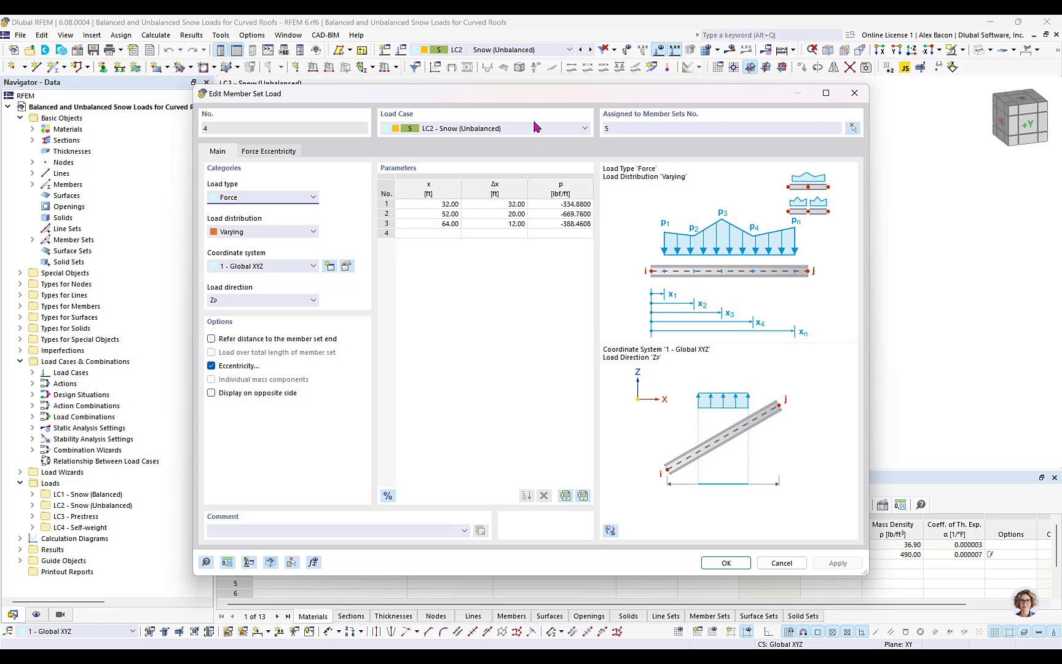
pyautogui.click(843, 96)
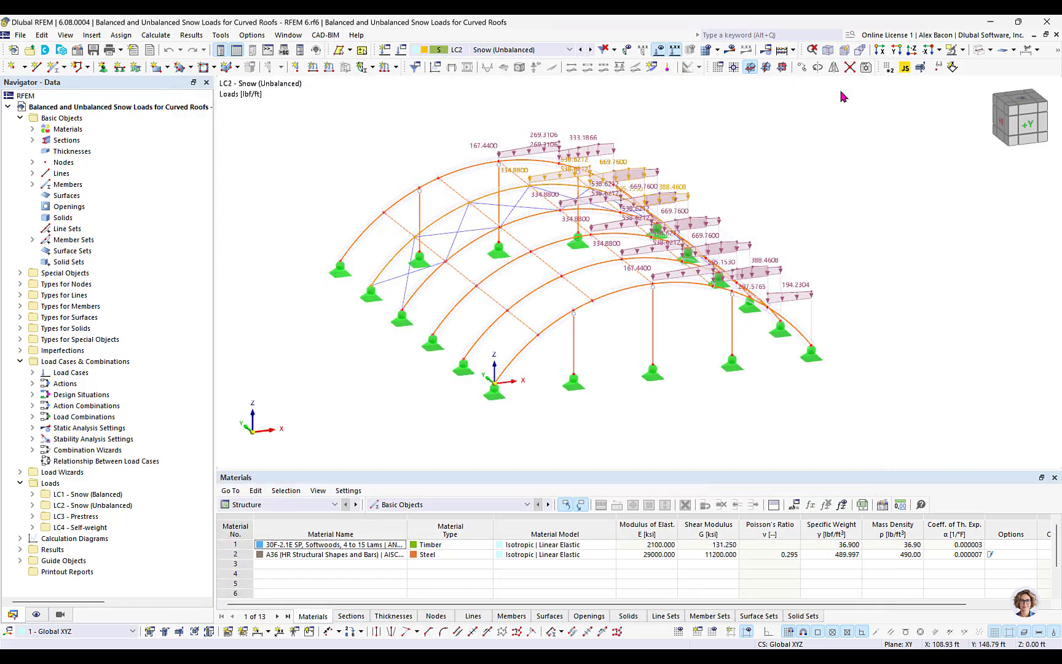
# Display LC1 Snow (Balanced) and open member set load 3 showing -38.5112 and -167.44 lbf/ft.
pyautogui.click(533, 52)
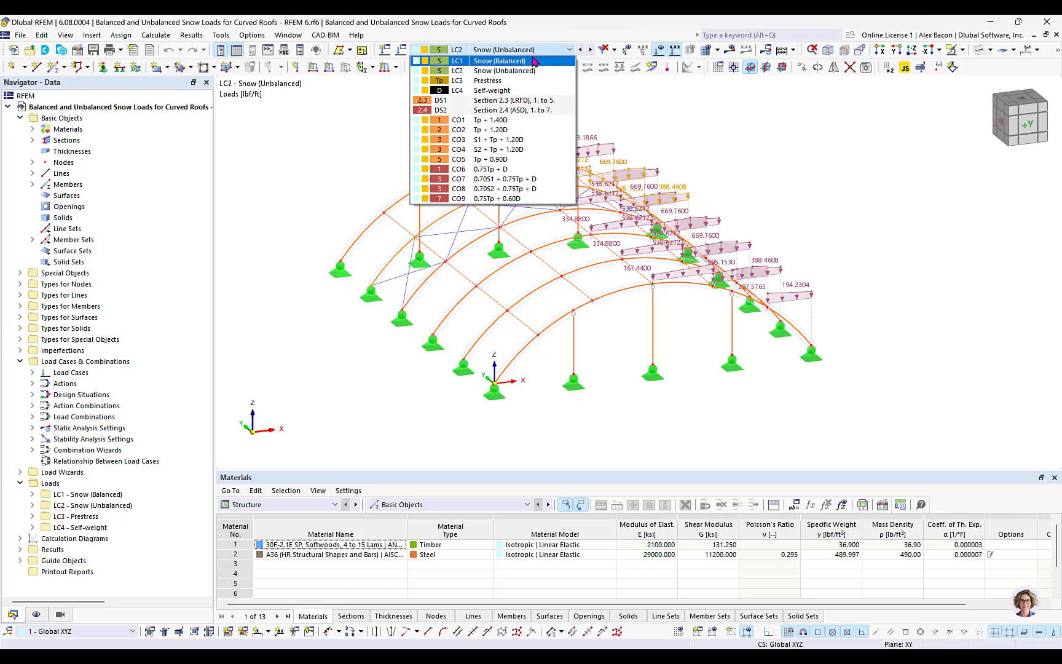
pyautogui.click(533, 61)
pyautogui.moveTo(615, 131)
pyautogui.keyDown('ctrl'); pyautogui.mouseDown(button='middle')
pyautogui.moveTo(801, 243)
pyautogui.moveTo(844, 249)
pyautogui.mouseUp(button='middle'); pyautogui.keyUp('ctrl')
pyautogui.scroll(3, 785, 325)
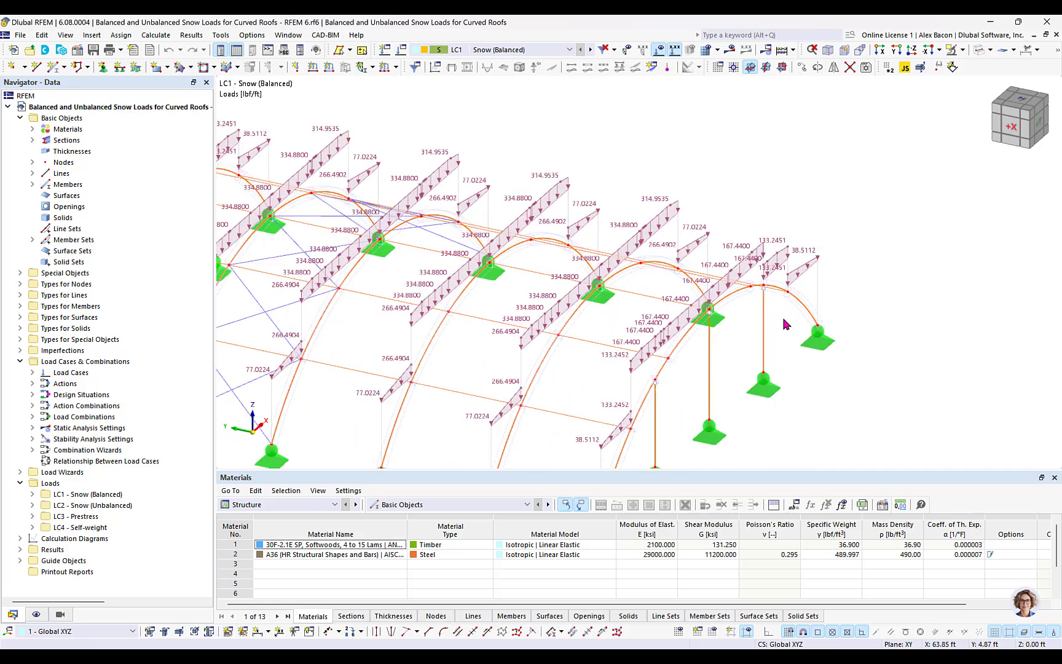
pyautogui.moveTo(785, 325); pyautogui.dragTo(750, 248, button='middle')
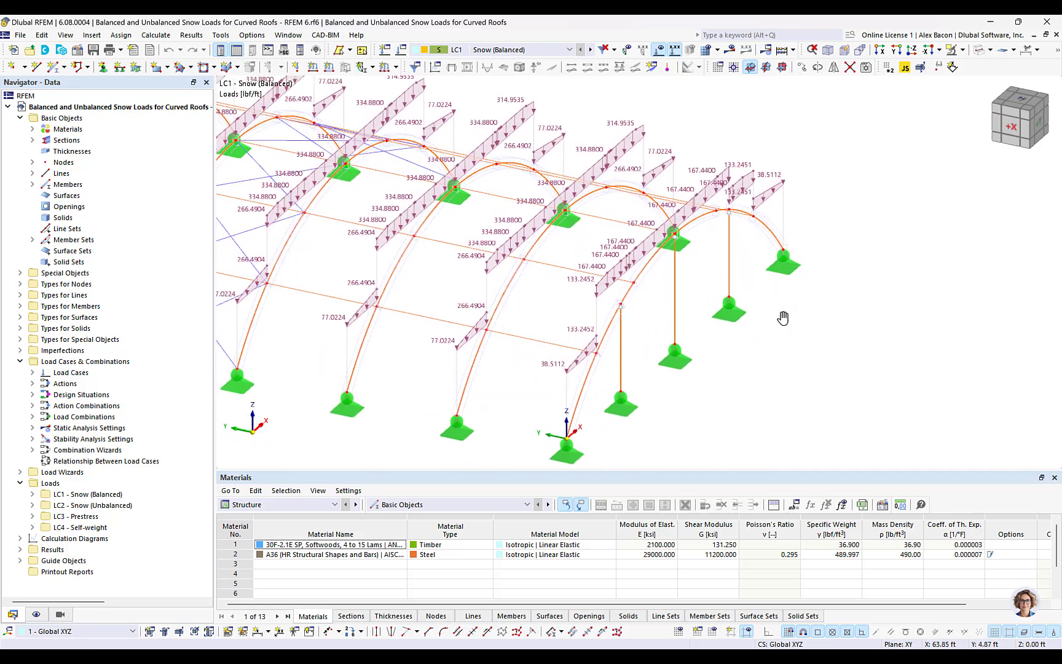
pyautogui.doubleClick(626, 259)
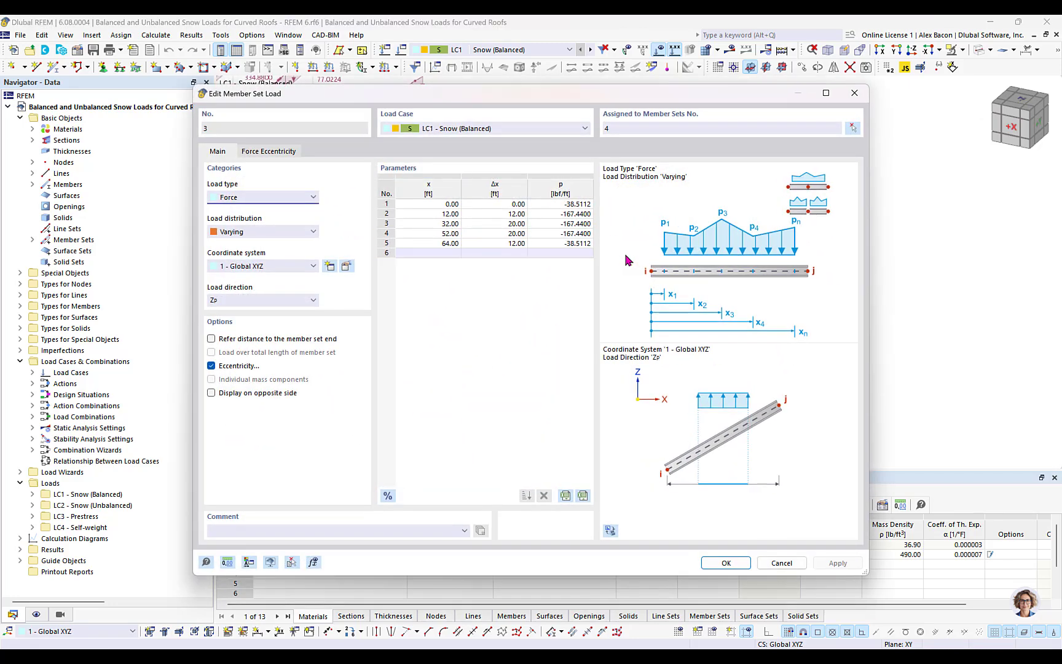
pyautogui.hotkey('alt', 'Tab')
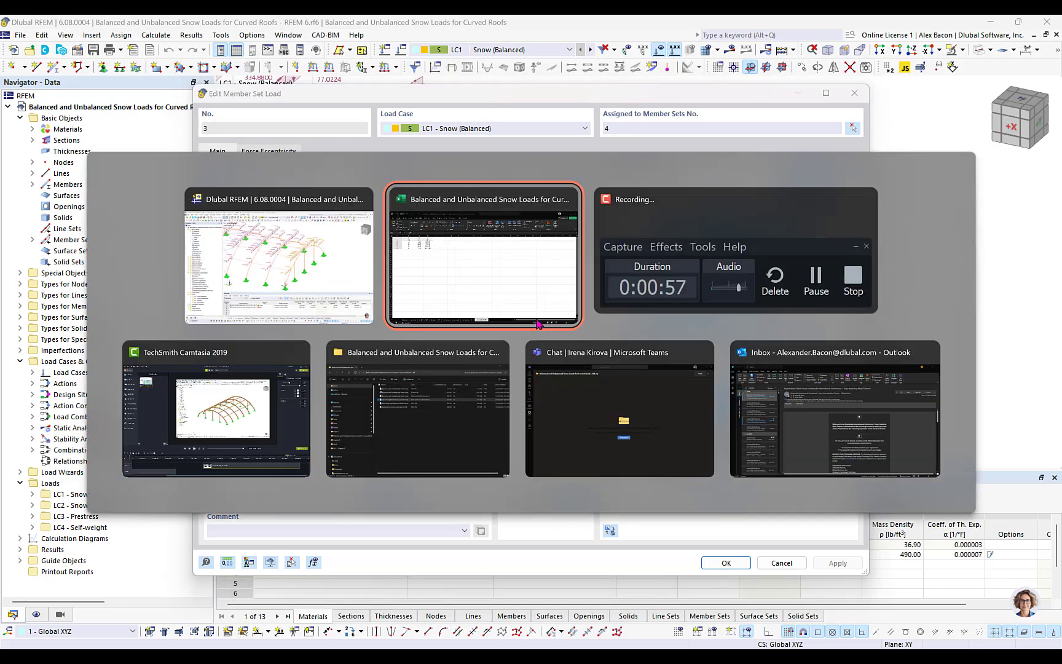
# Check Excel's Balanced (8') table values of 38.5112 and 167.44 lbf/ft against RFEM.
pyautogui.click(536, 321)
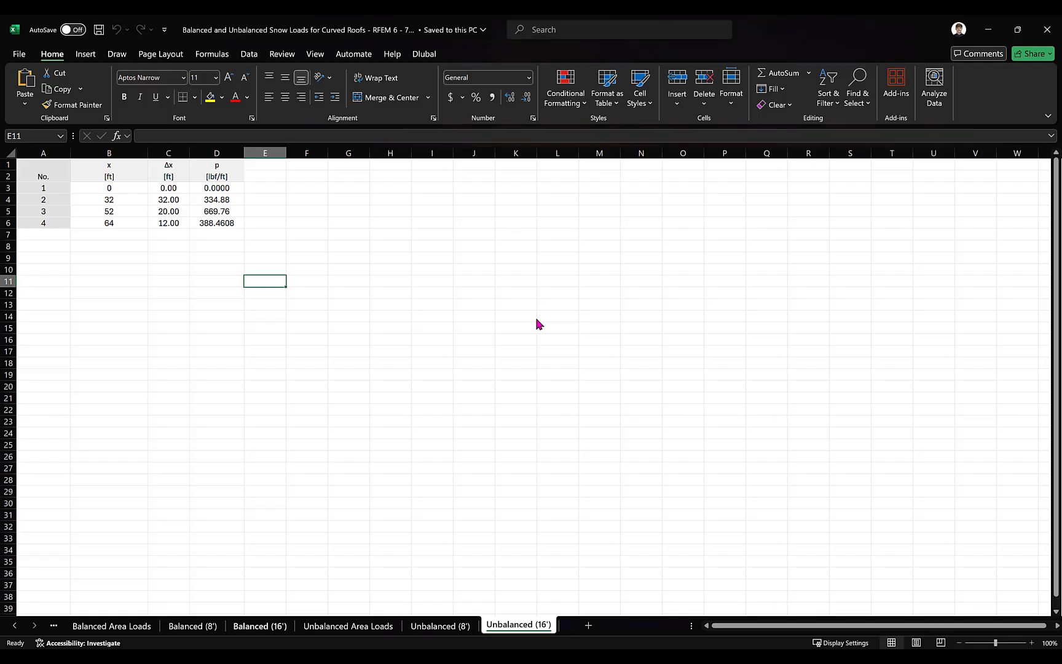
pyautogui.click(258, 624)
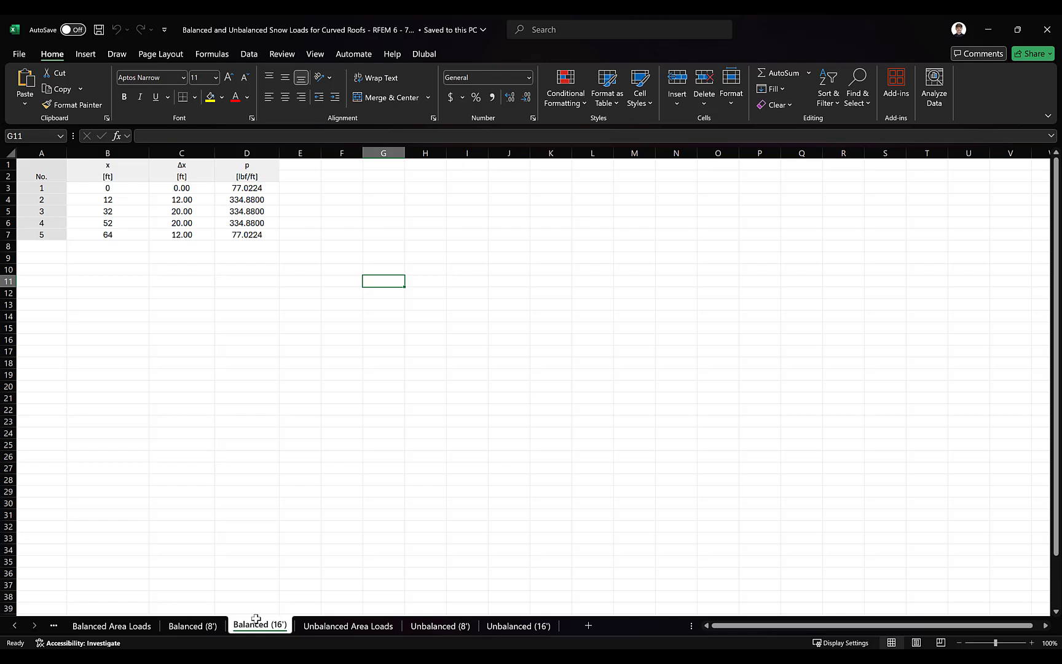
pyautogui.click(212, 626)
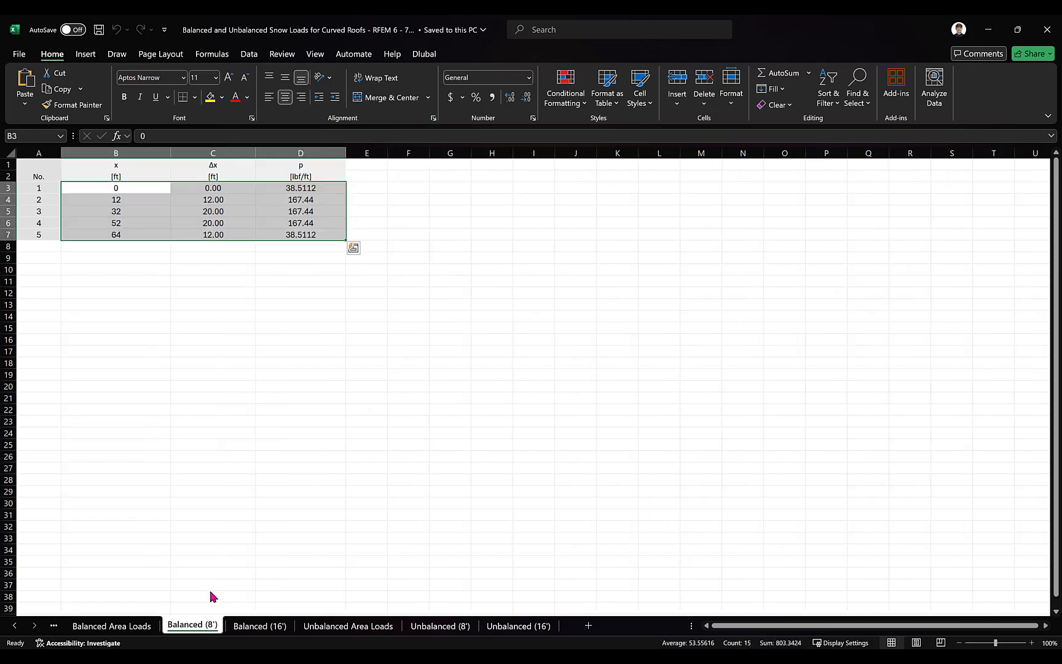
pyautogui.click(236, 305)
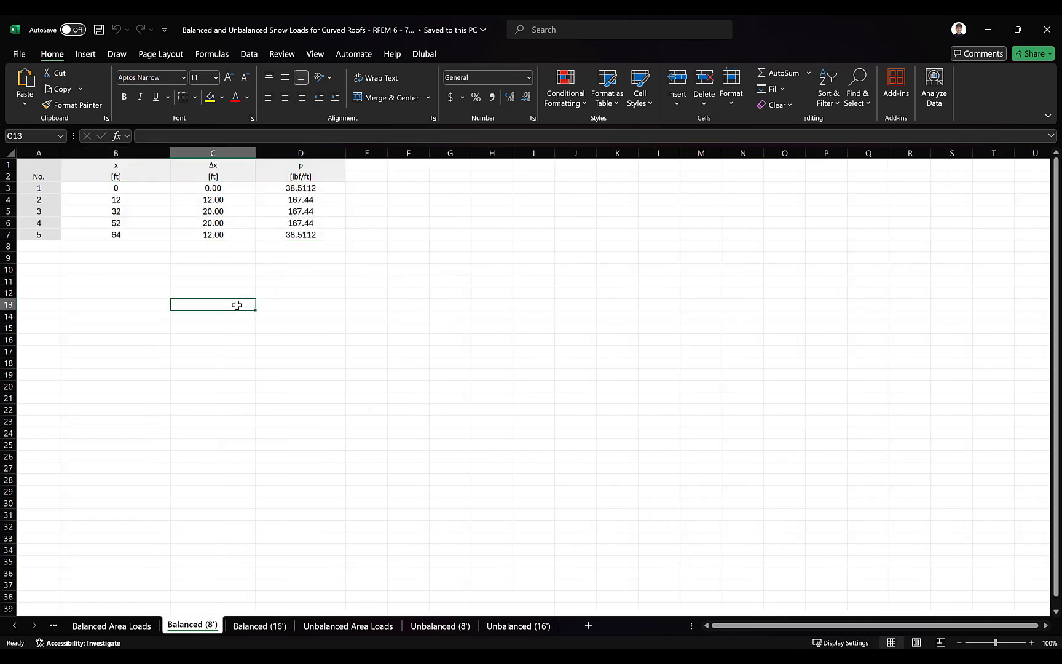
# Back in RFEM, close member set load 3's editor and orbit to view the whole balanced-loaded roof.
pyautogui.hotkey('alt', 'Tab')
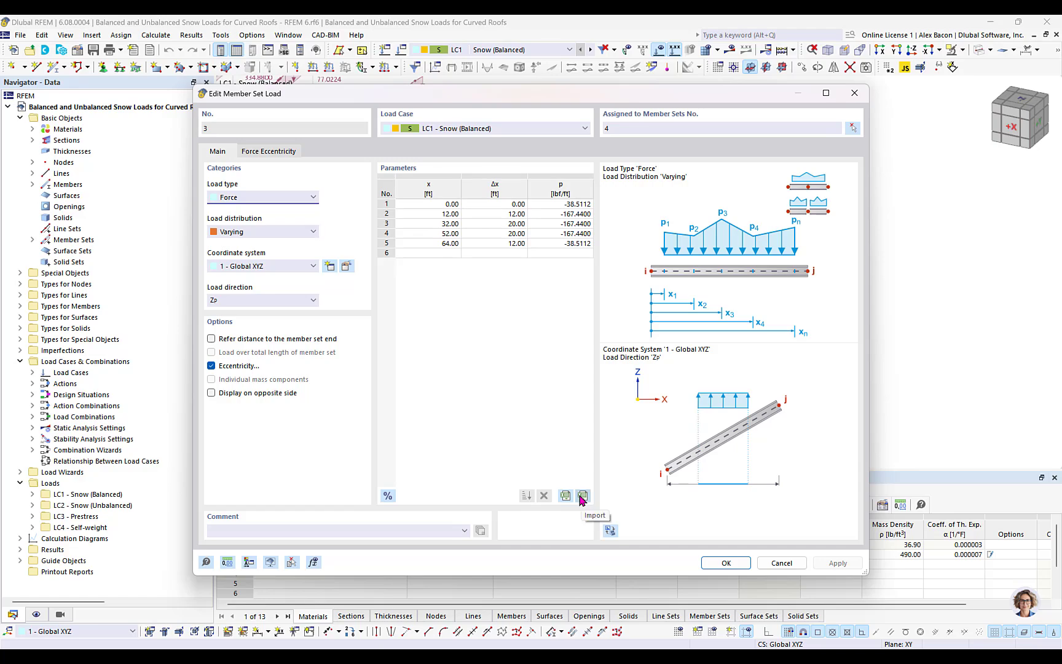
pyautogui.click(855, 93)
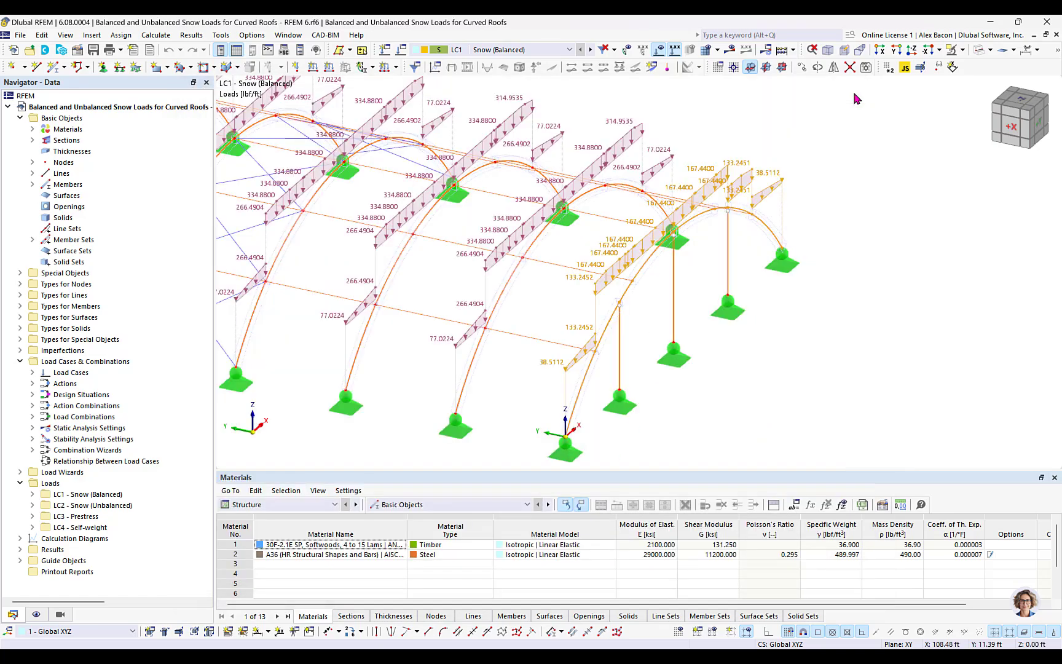
pyautogui.keyDown('ctrl'); pyautogui.moveTo(872, 169); pyautogui.dragTo(835, 225, button='middle'); pyautogui.keyUp('ctrl')
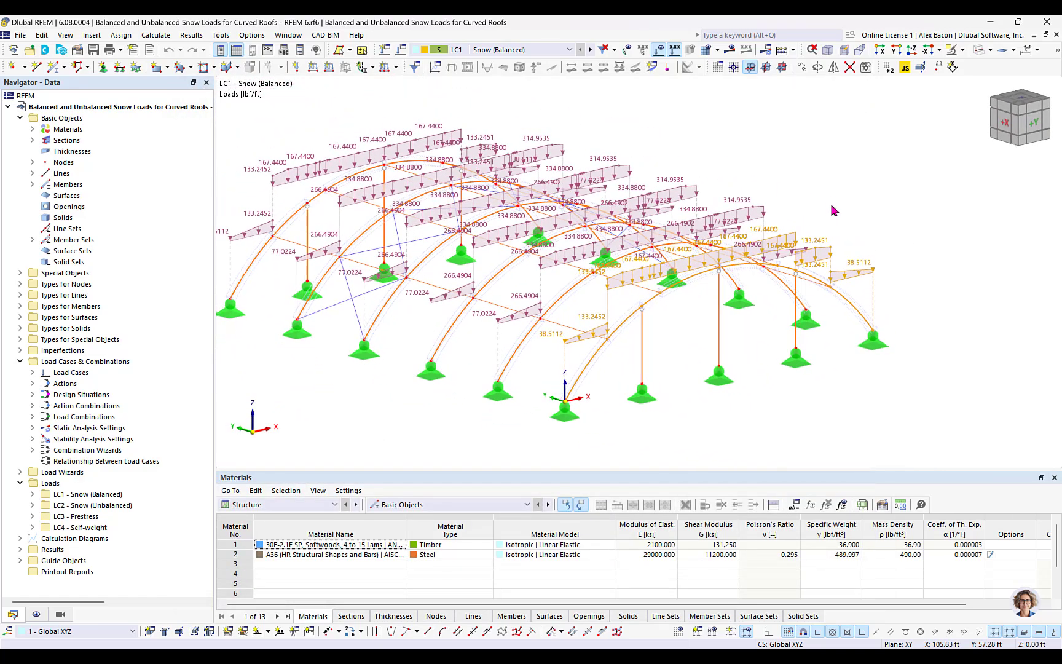
# Select the DS1 Section 2.3 (LRFD) design situation and calculate the model, reaching 2.788 in. max displacement.
pyautogui.click(501, 49)
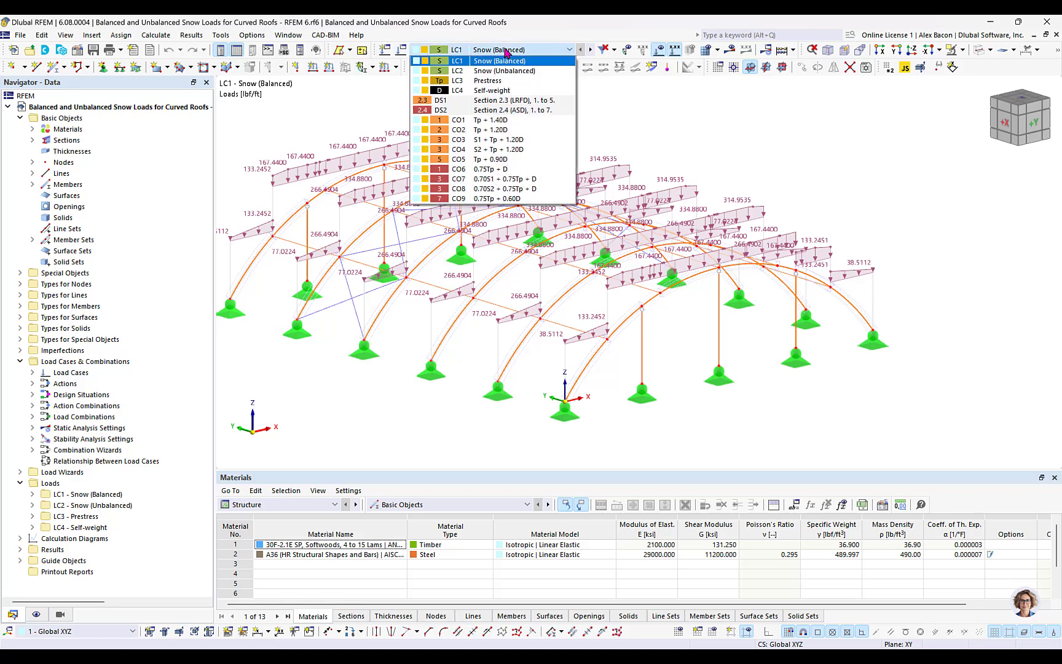
pyautogui.click(526, 101)
pyautogui.click(781, 49)
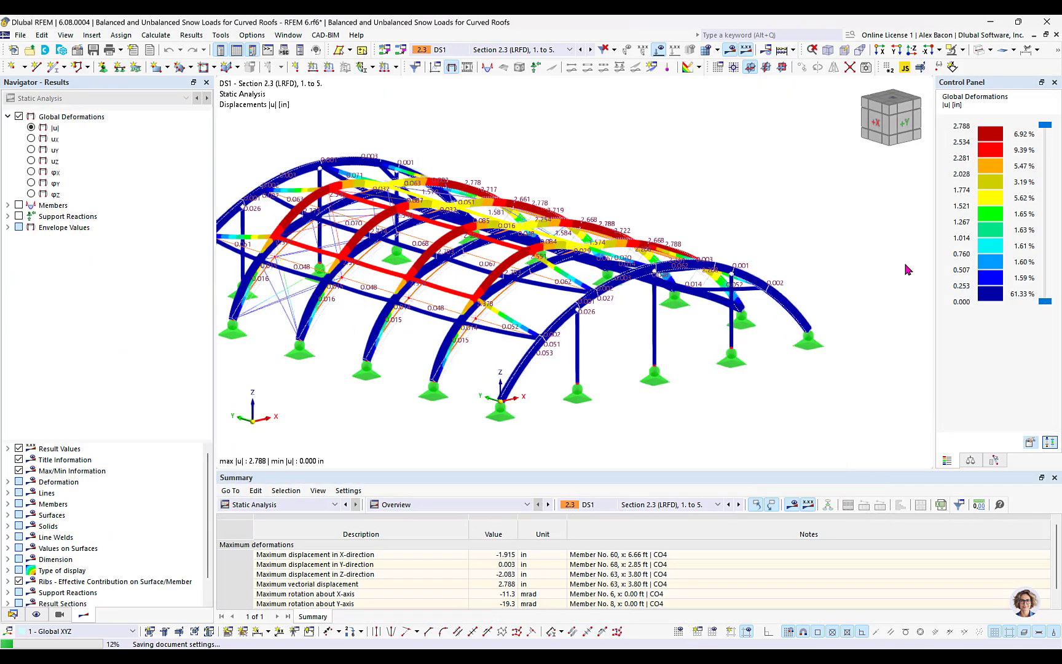
# Show the DS1 global deformations as maximum envelope values, still peaking at 2.788 in.
pyautogui.moveTo(737, 216); pyautogui.dragTo(761, 221, button='middle')
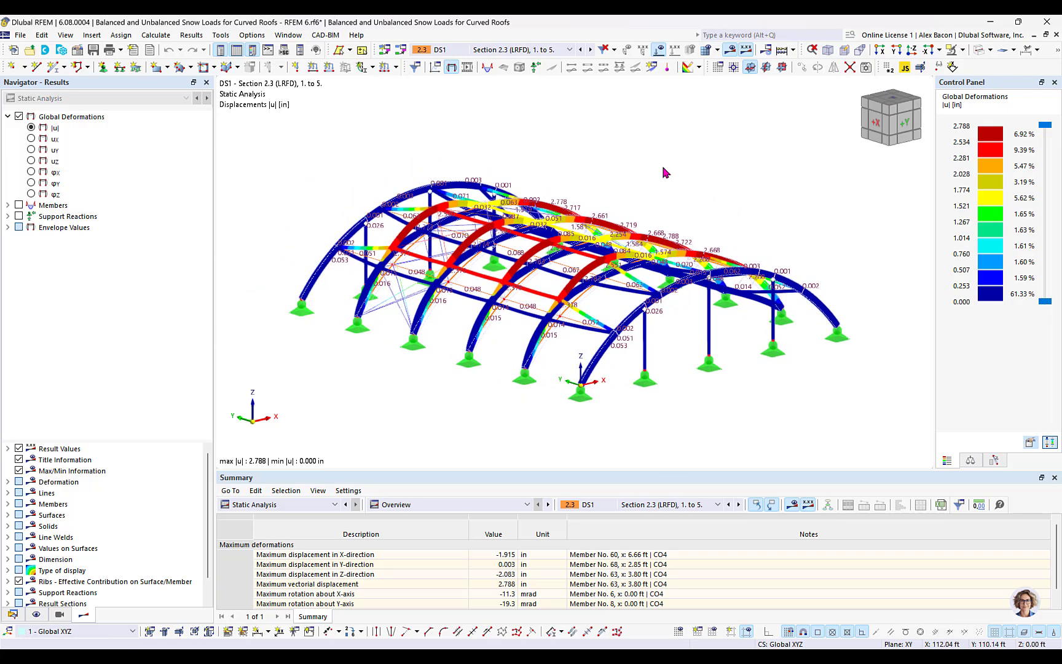
pyautogui.moveTo(662, 170)
pyautogui.keyDown('ctrl'); pyautogui.mouseDown(button='middle')
pyautogui.moveTo(546, 189)
pyautogui.moveTo(462, 159)
pyautogui.moveTo(652, 159)
pyautogui.mouseUp(button='middle'); pyautogui.keyUp('ctrl')
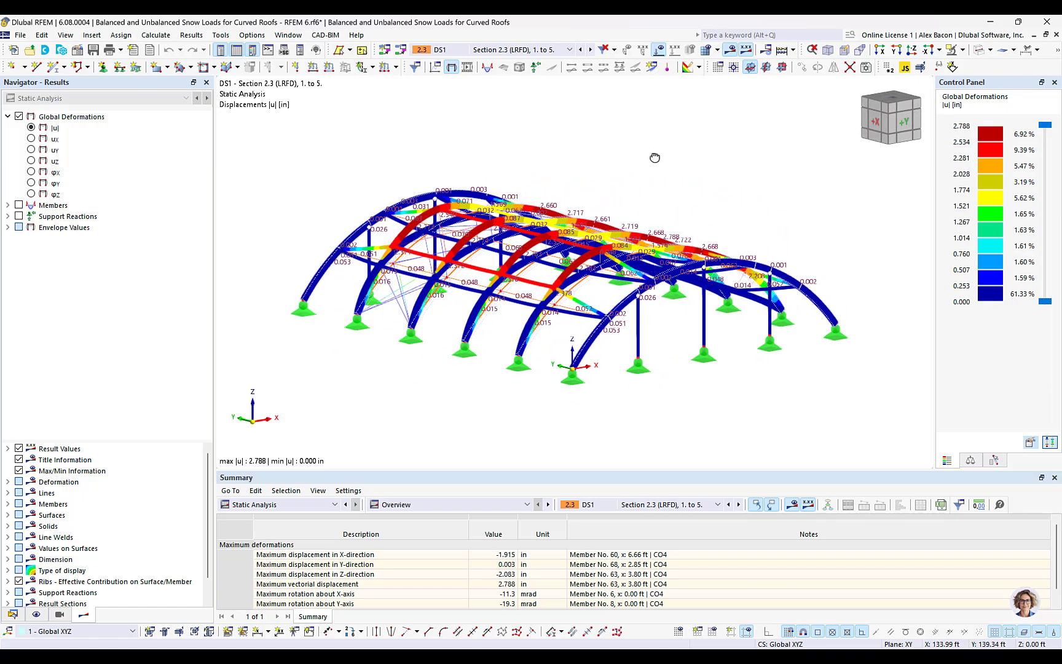
pyautogui.click(7, 226)
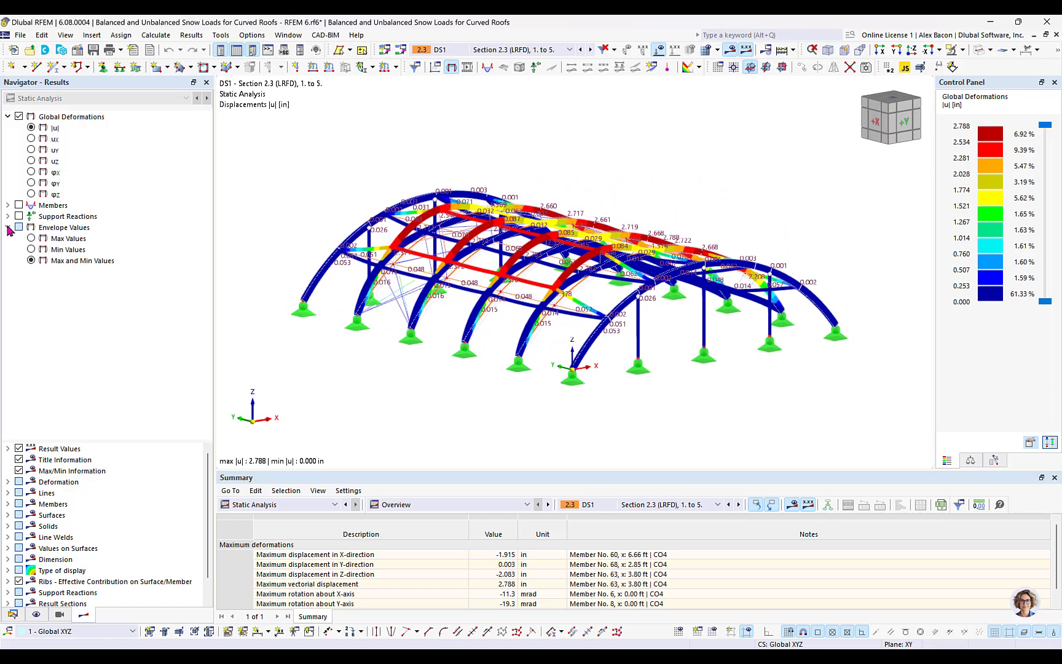
pyautogui.click(31, 239)
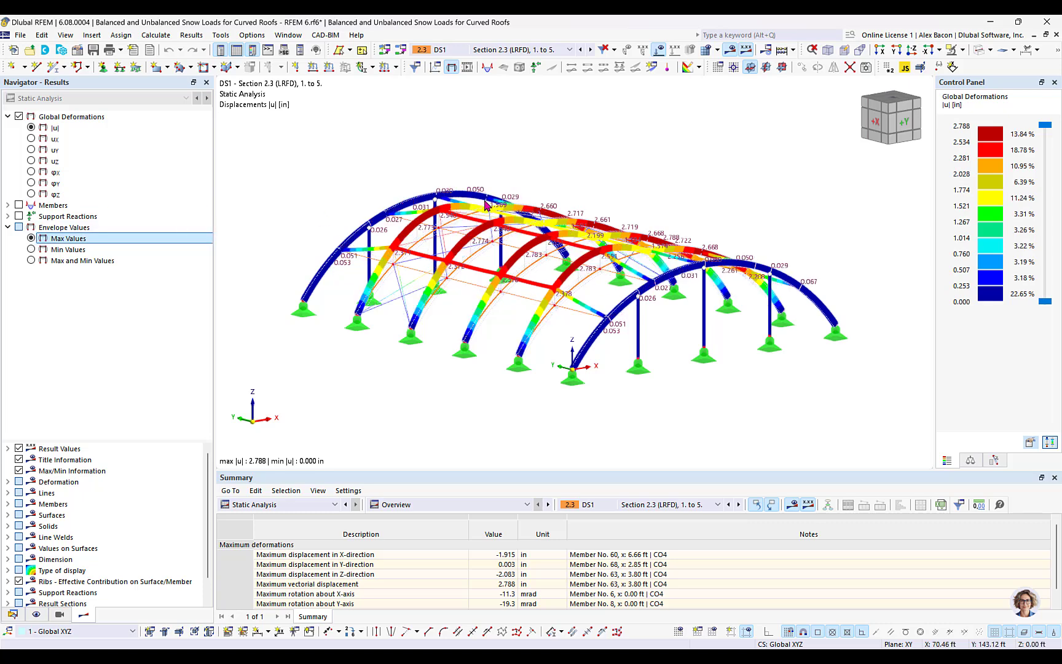